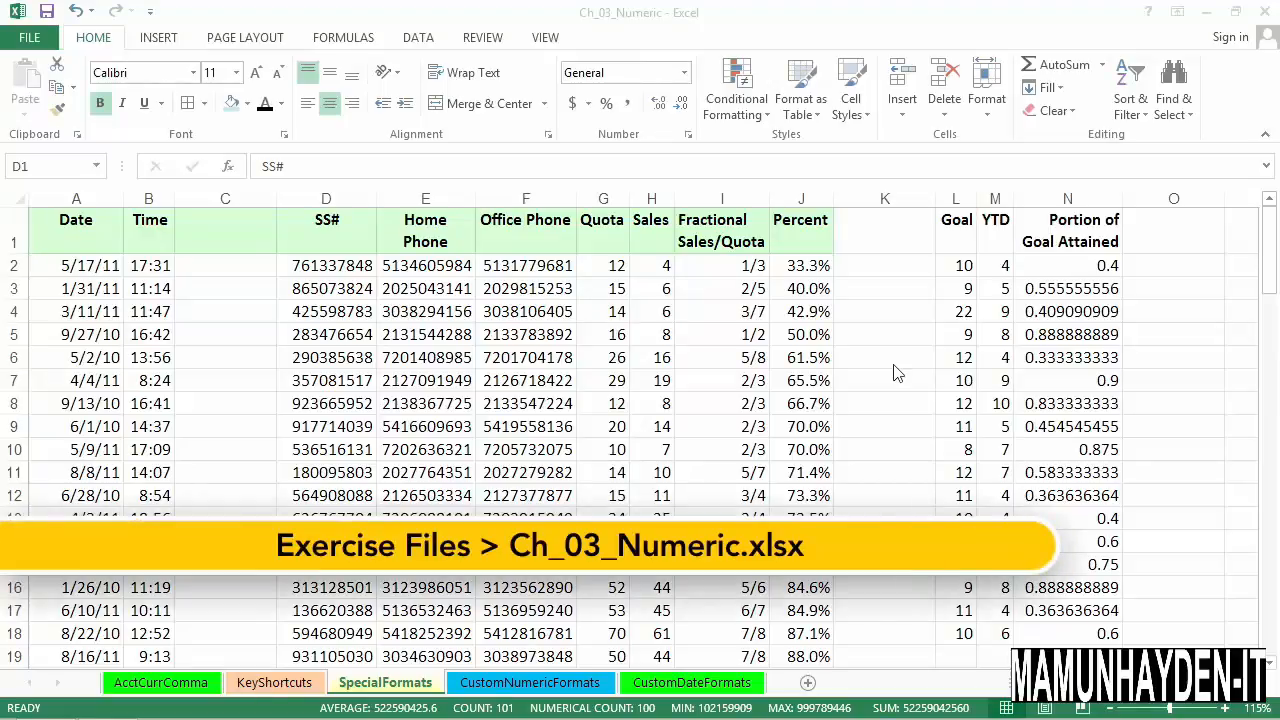
- Format the SS# column D with the Special number format Social Security Number
{"action": "left_click", "coordinate": [341, 205]}
{"action": "left_click_drag", "start_coordinate": [425, 200], "coordinate": [530, 220]}
{"action": "left_click", "coordinate": [358, 215]}
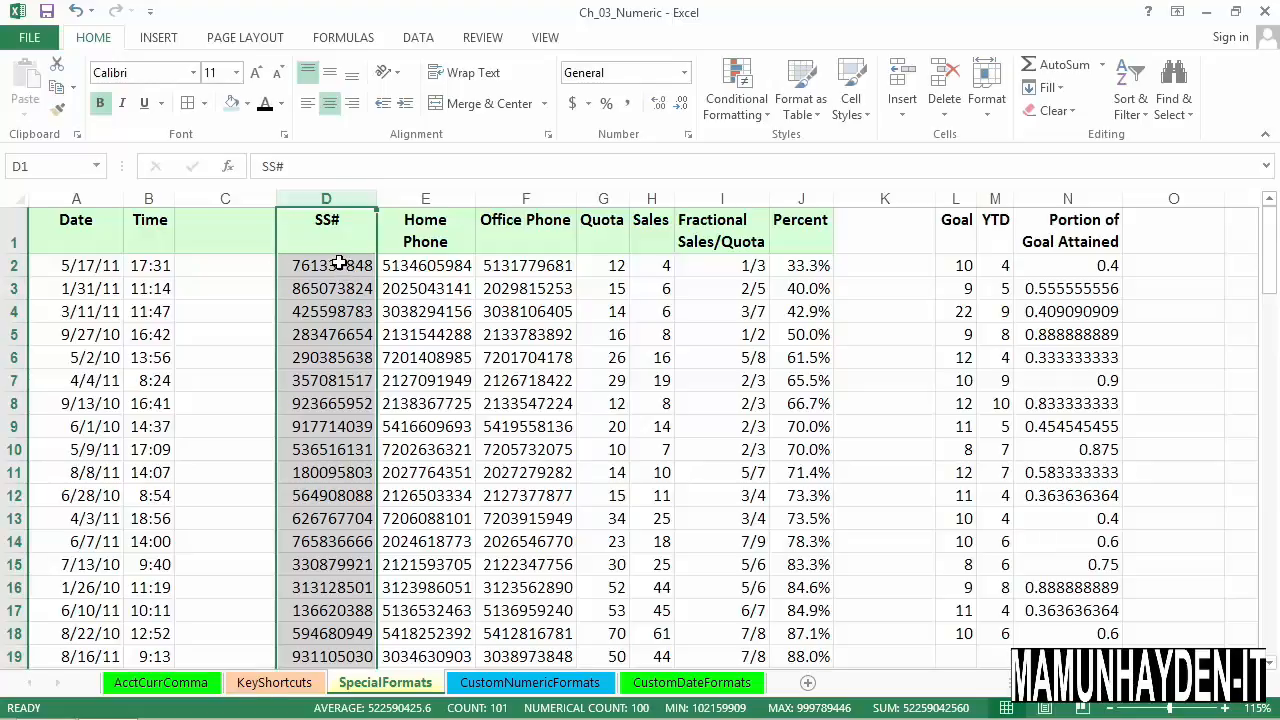
{"action": "key", "text": "ctrl+1"}
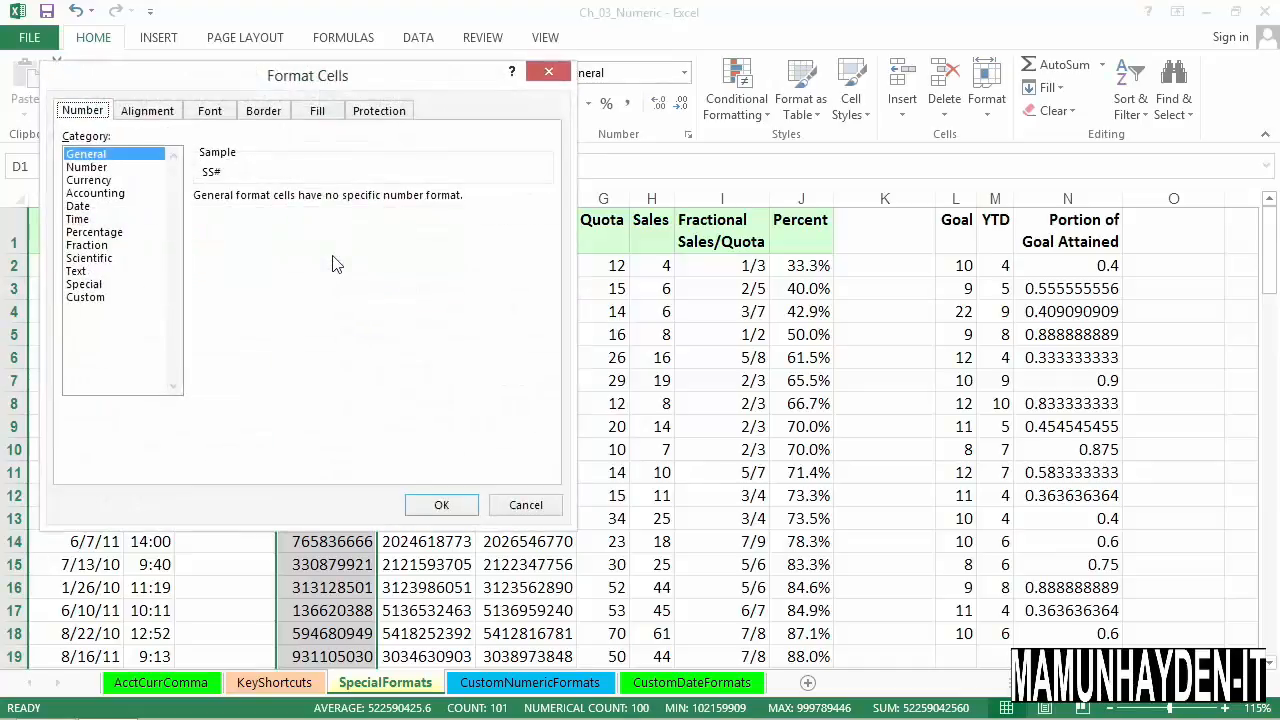
{"action": "left_click_drag", "start_coordinate": [418, 76], "coordinate": [765, 175]}
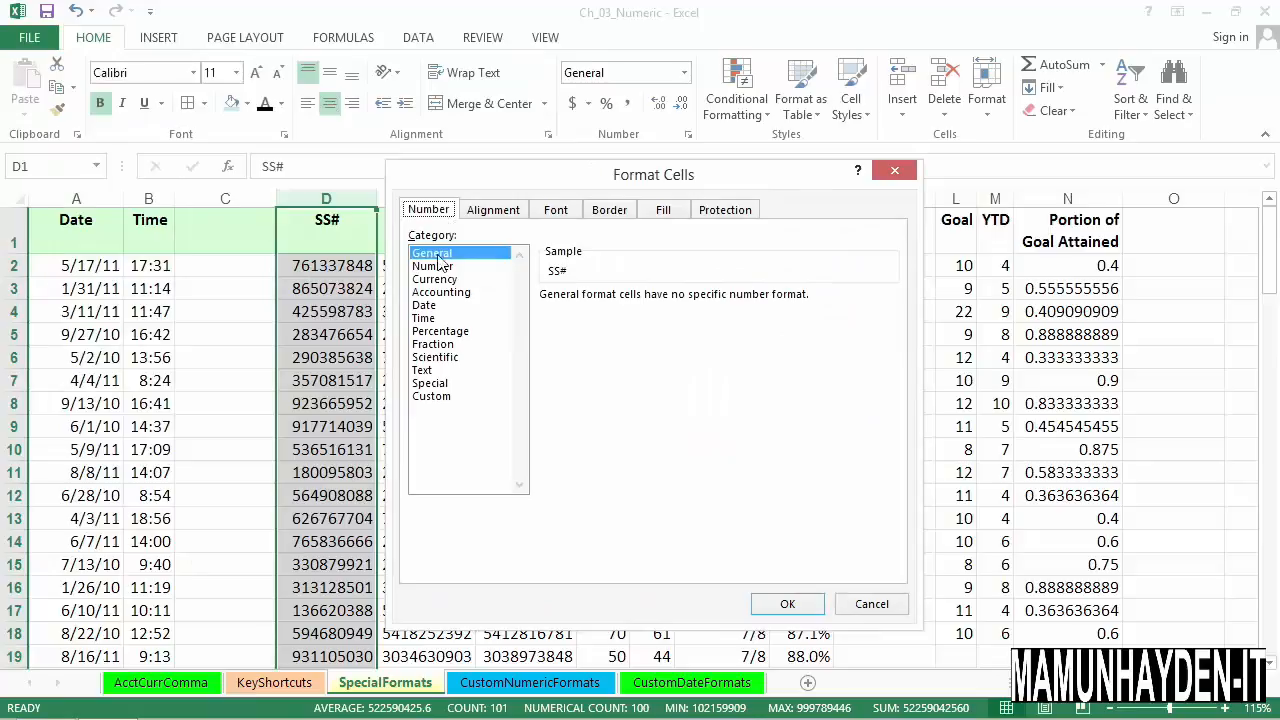
{"action": "left_click", "coordinate": [436, 384]}
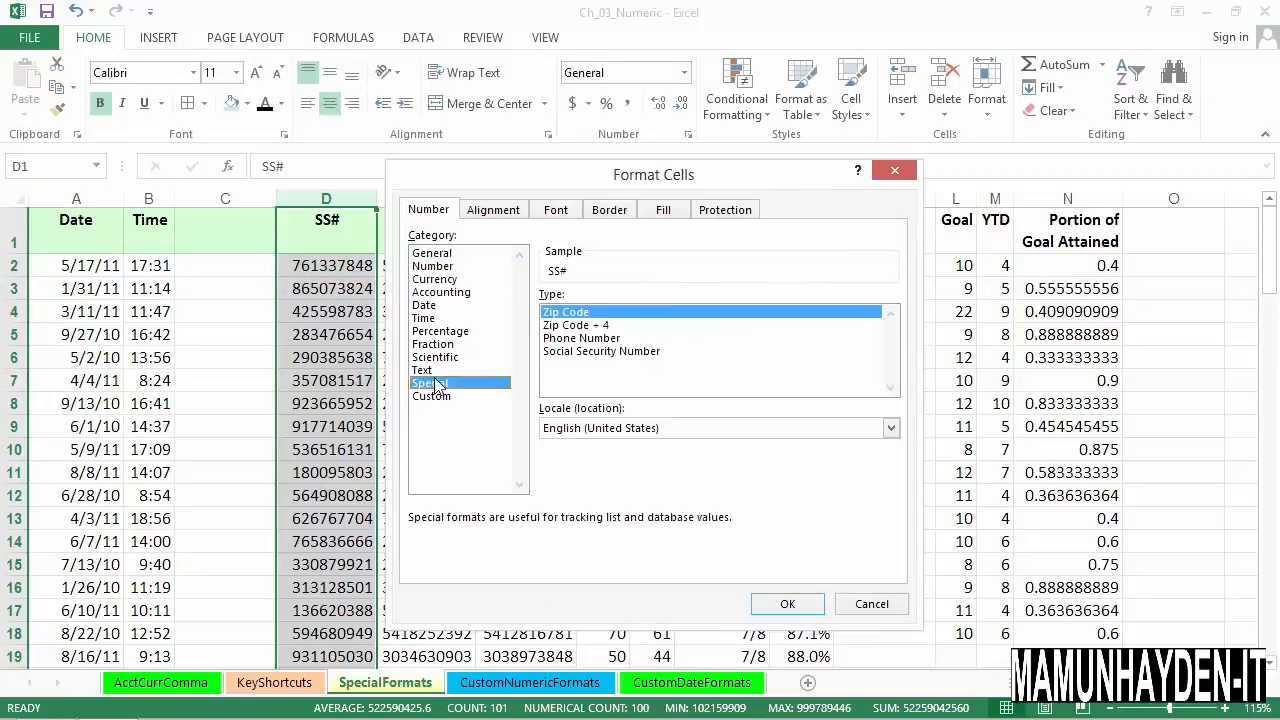
{"action": "left_click", "coordinate": [566, 353]}
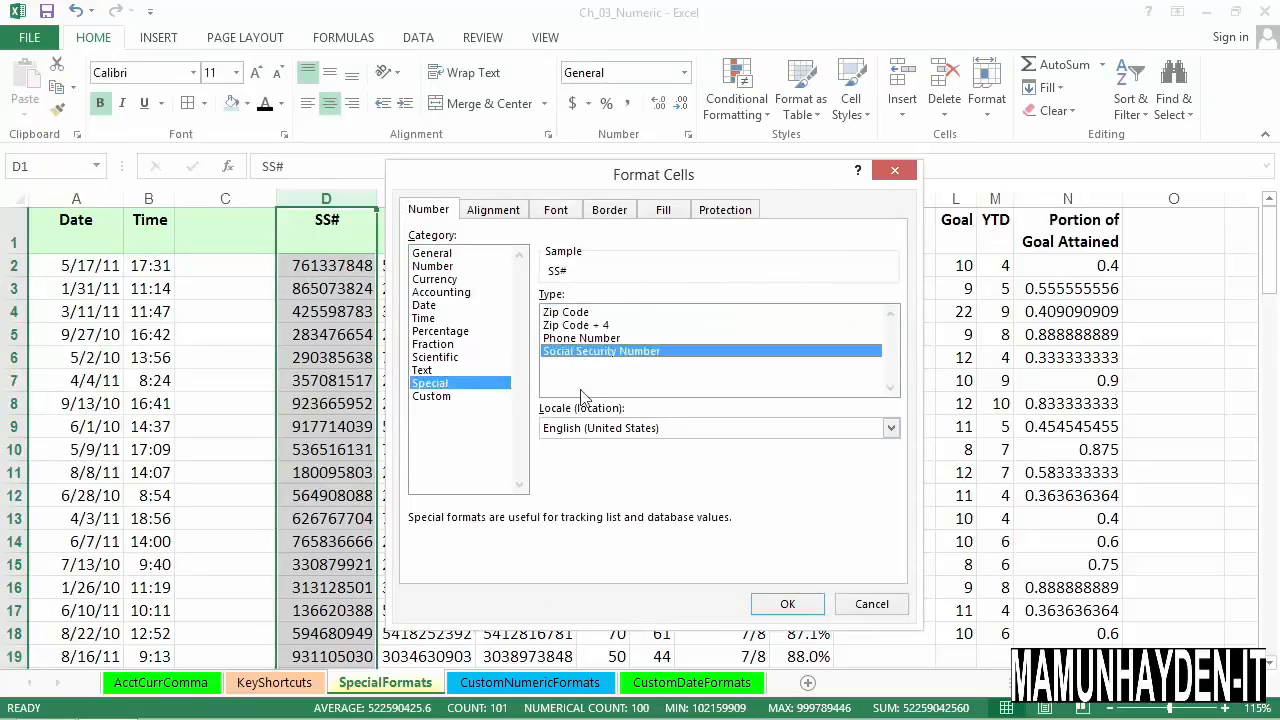
{"action": "left_click", "coordinate": [782, 607]}
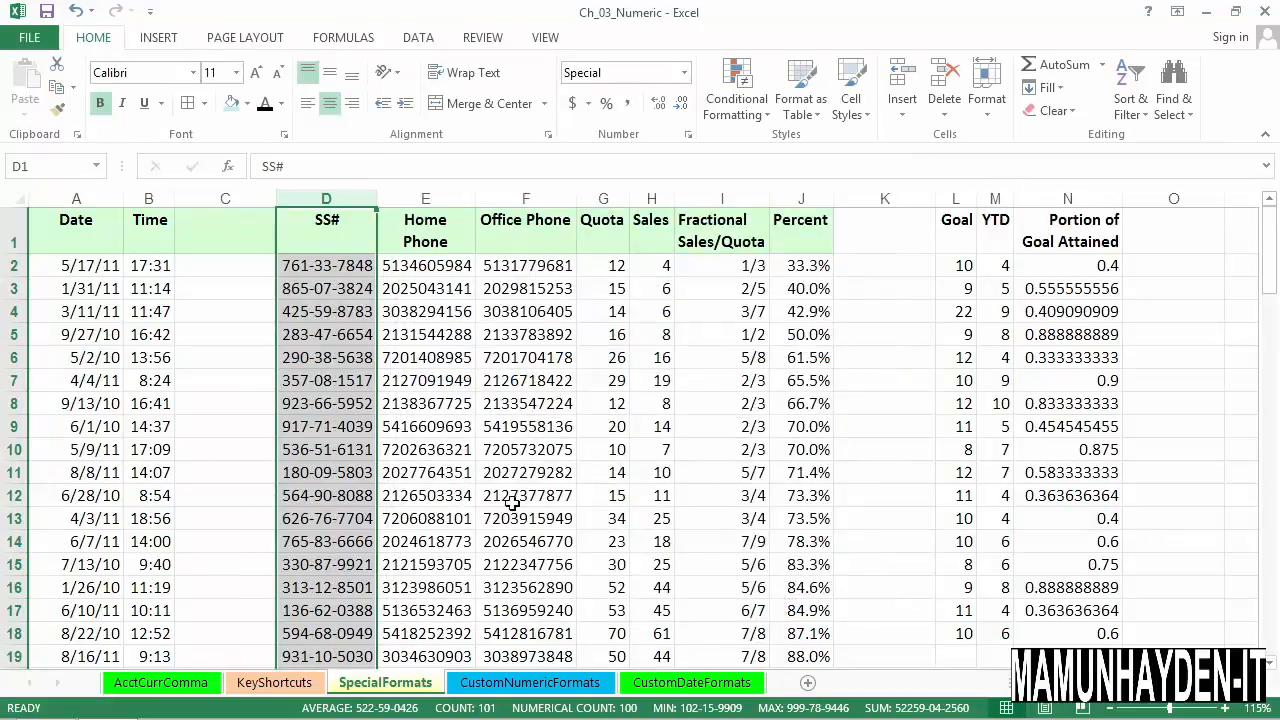
- Change the sixth digit of the Social Security number in cell D2 to 8 and check the stored entries in D2 and D5
{"action": "left_click", "coordinate": [362, 275]}
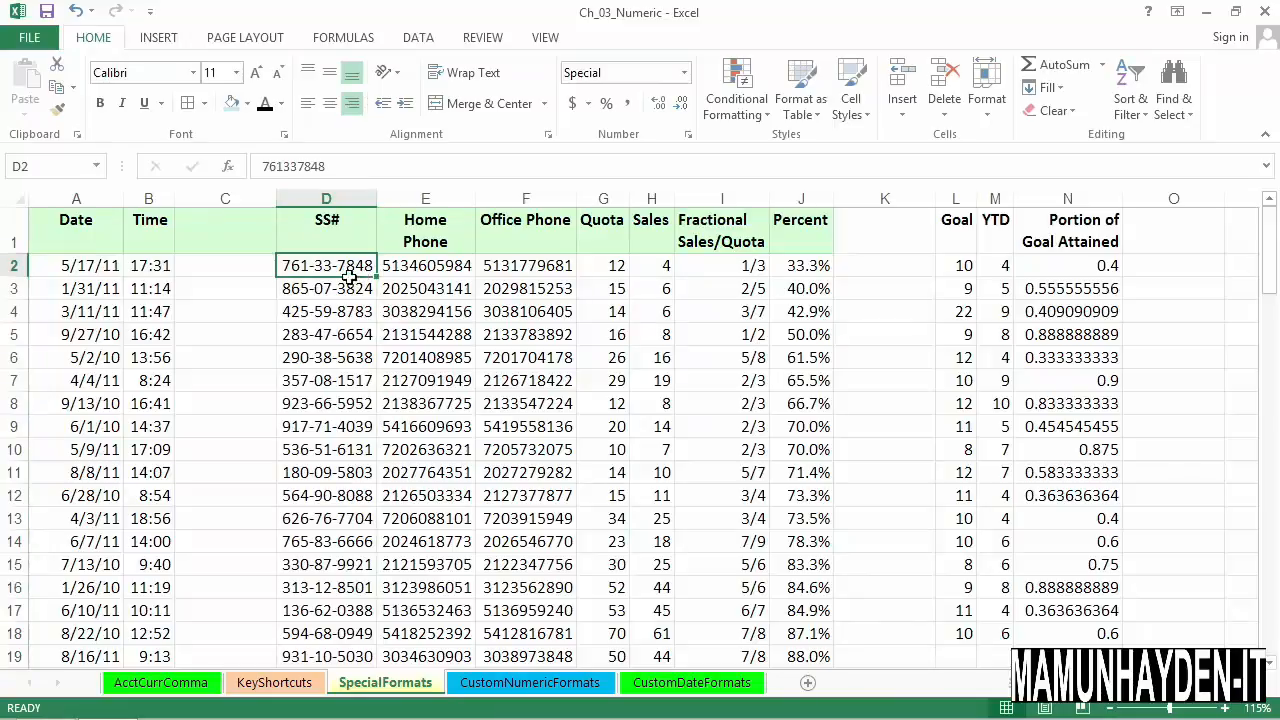
{"action": "double_click", "coordinate": [340, 272]}
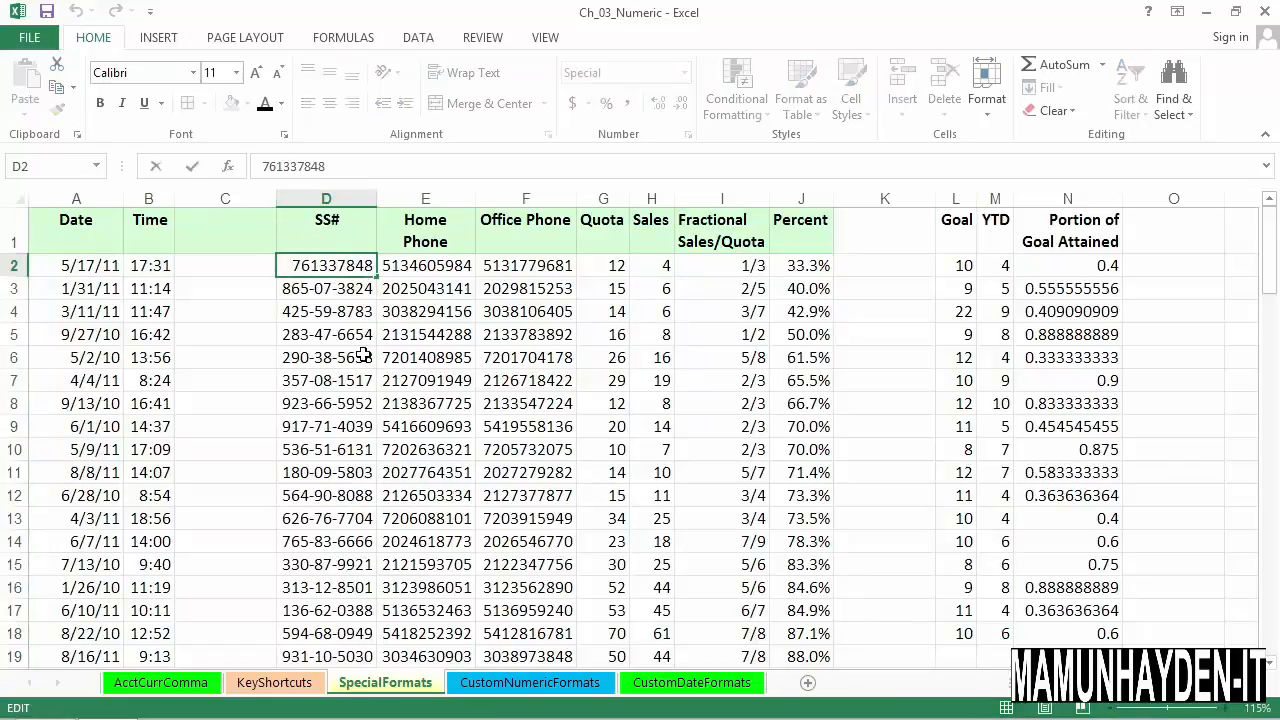
{"action": "type", "text": "8"}
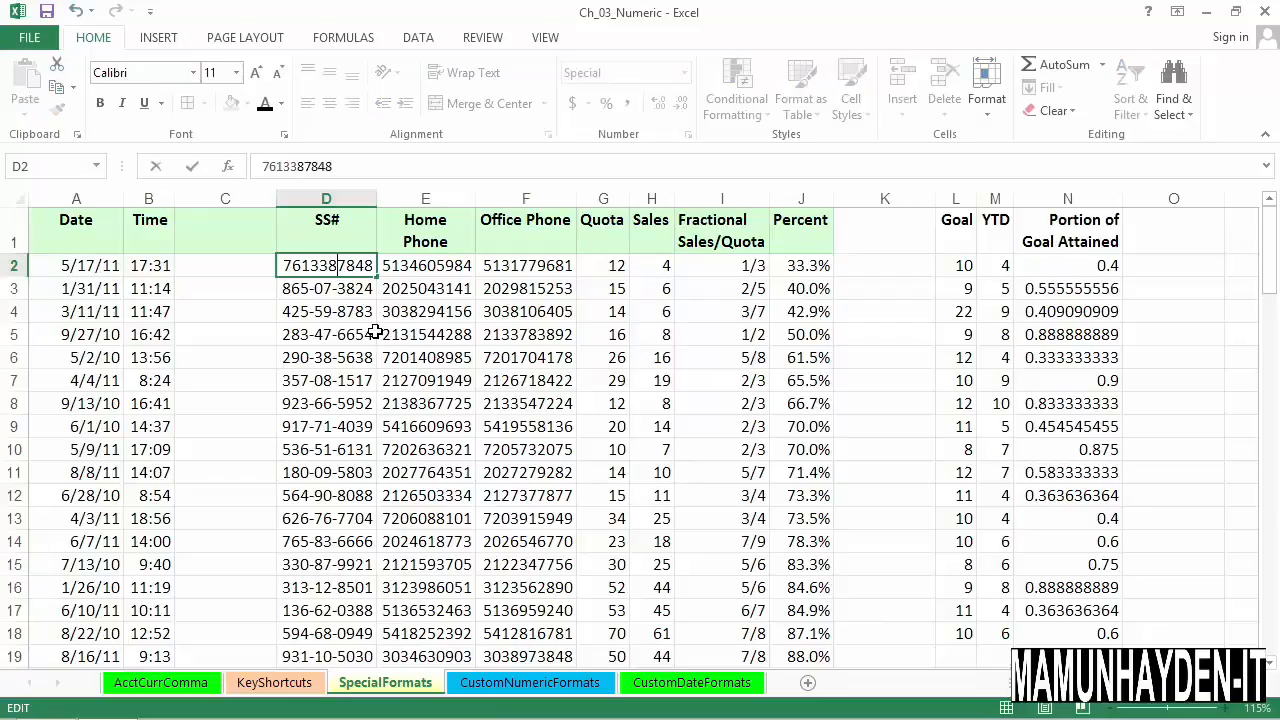
{"action": "key", "text": "Delete"}
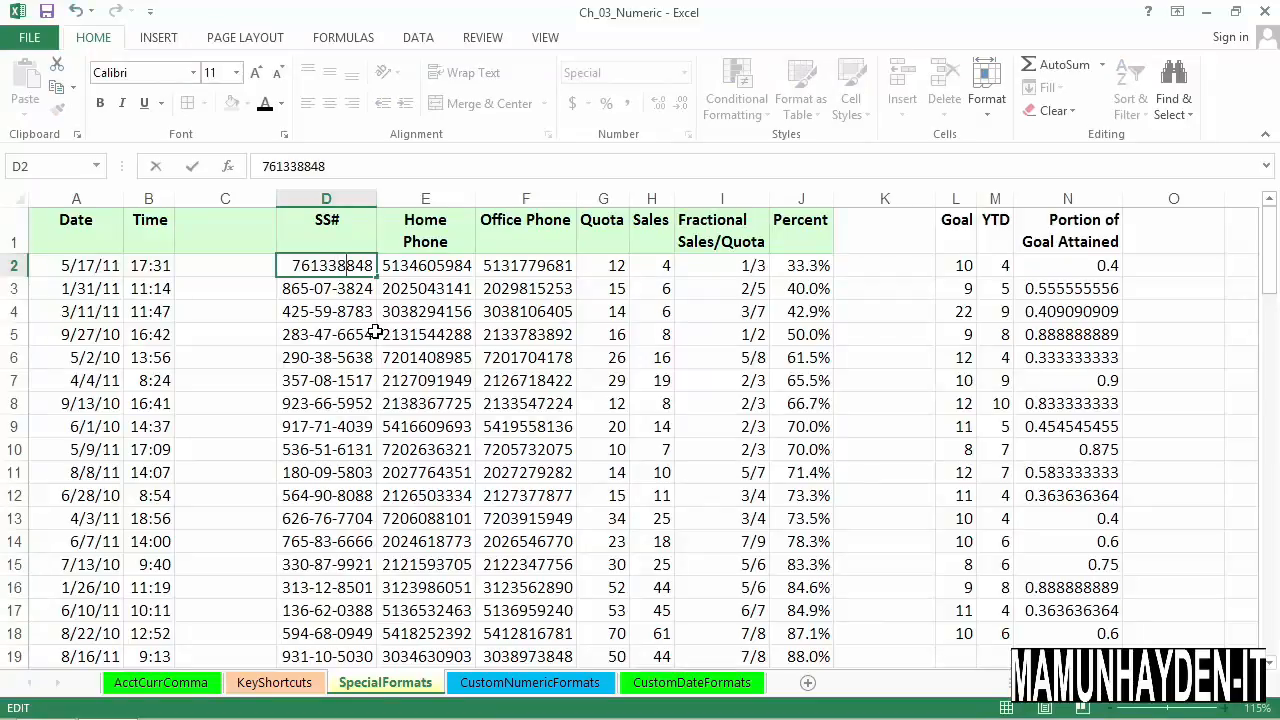
{"action": "key", "text": "Return"}
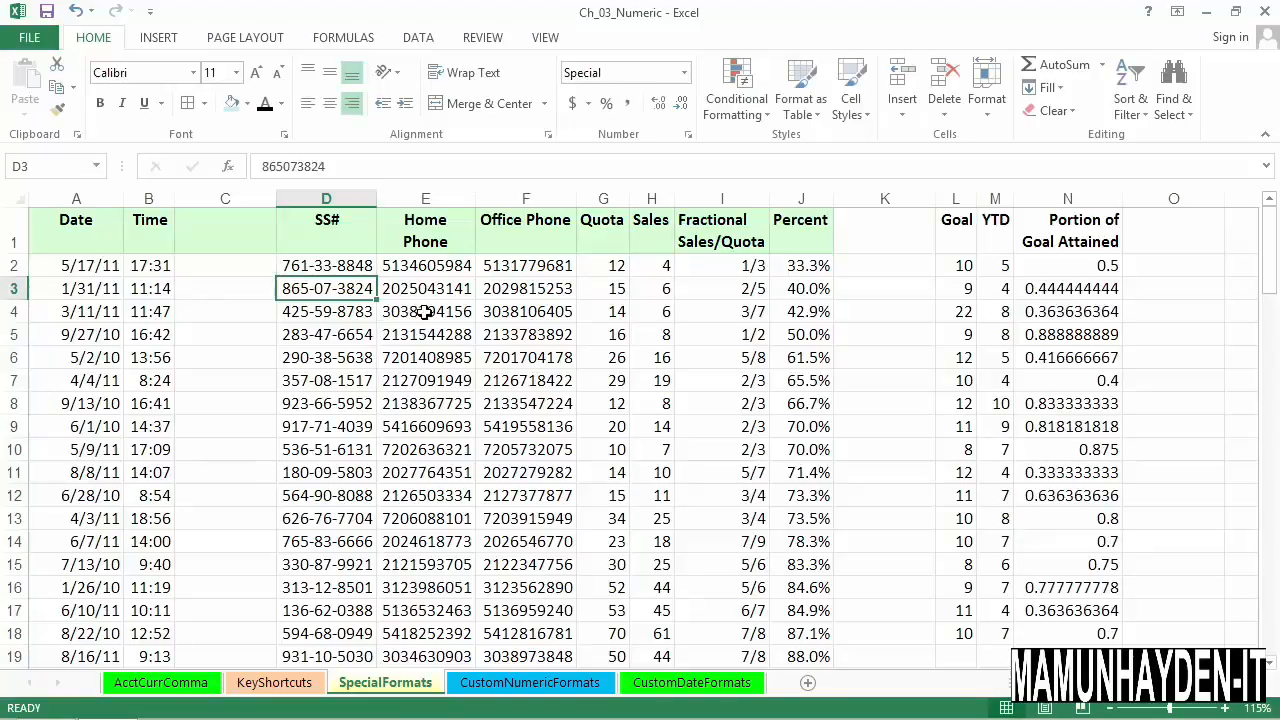
{"action": "left_click", "coordinate": [368, 274]}
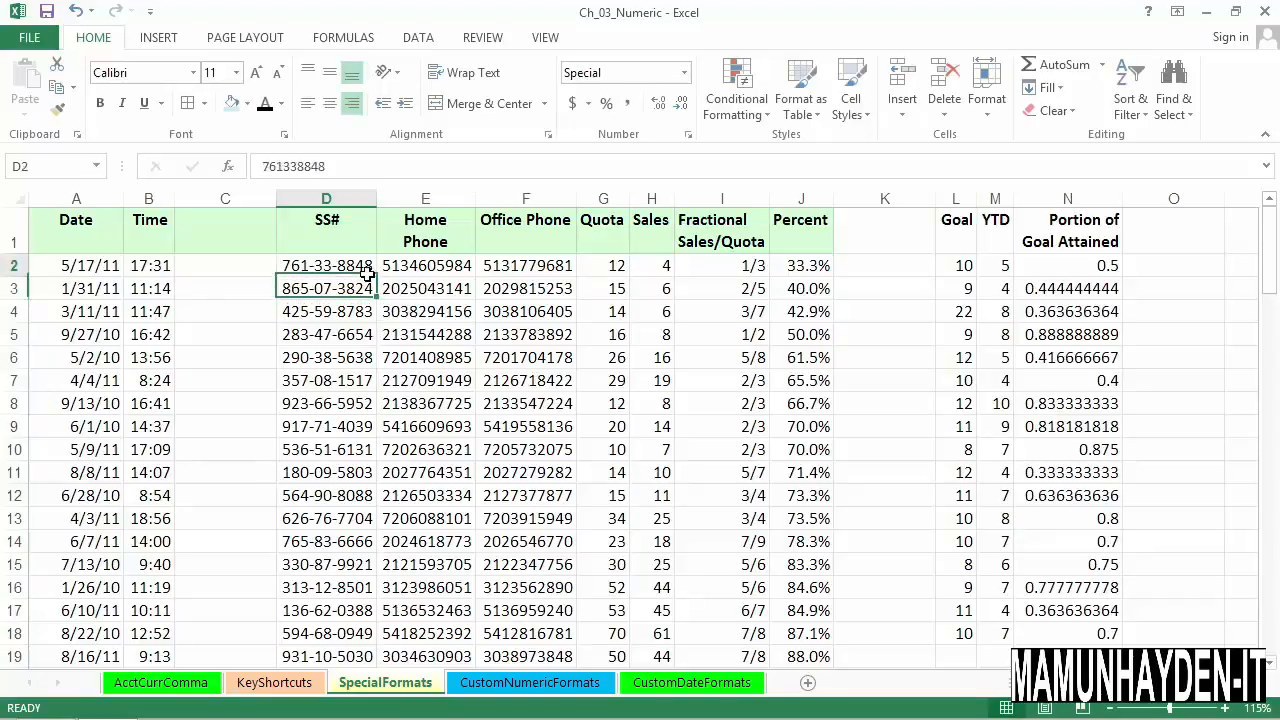
{"action": "left_click", "coordinate": [358, 335]}
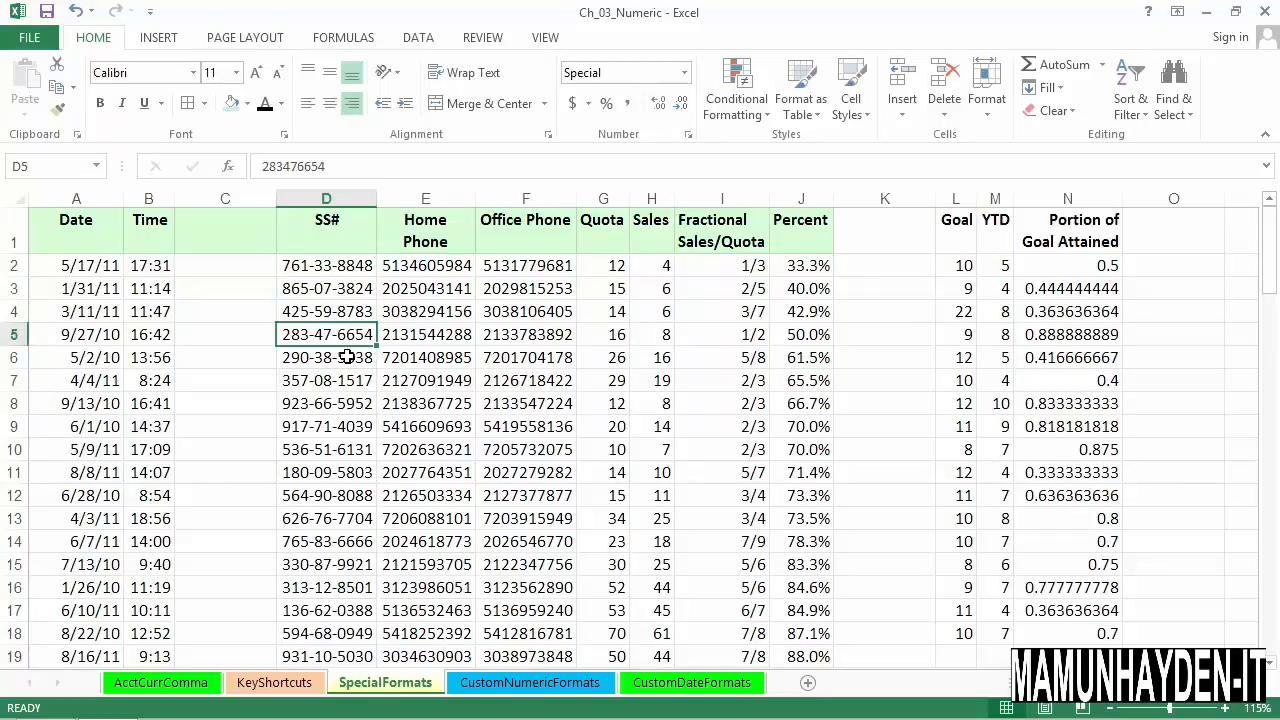
- Format the Home Phone and Office Phone columns E and F with the Special number format Phone Number
{"action": "left_click_drag", "start_coordinate": [432, 199], "coordinate": [510, 208]}
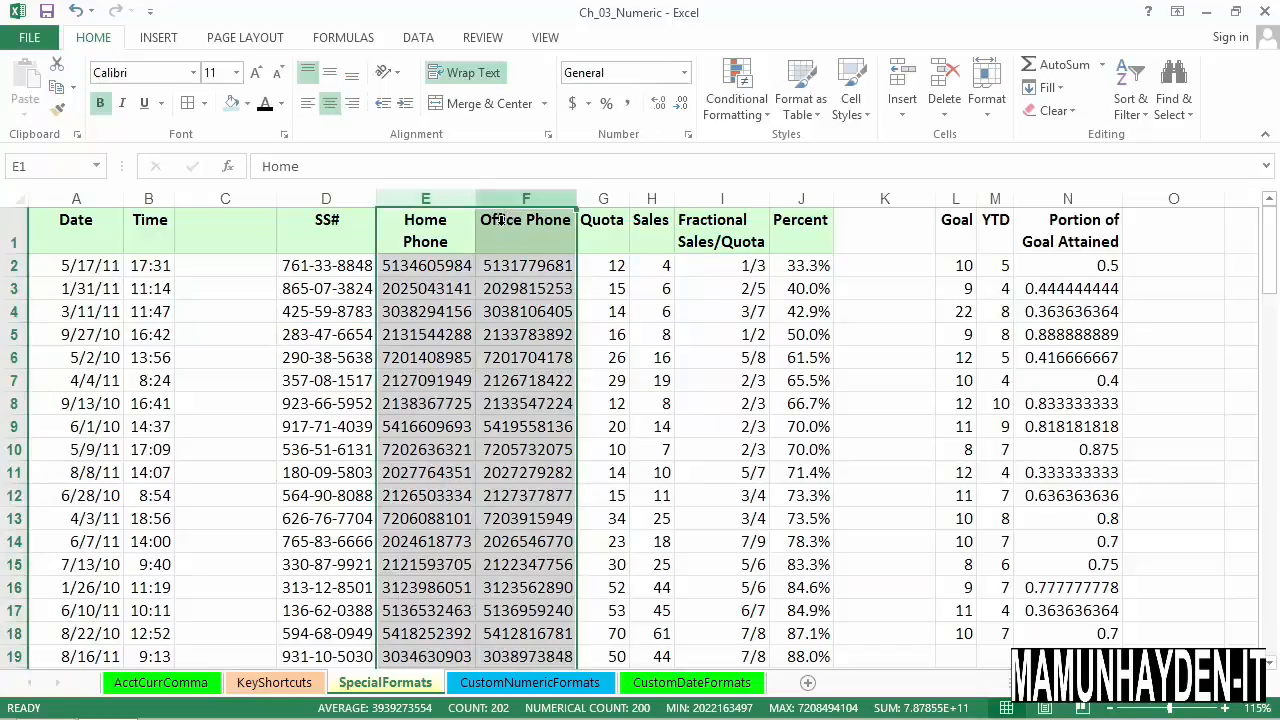
{"action": "right_click", "coordinate": [455, 208]}
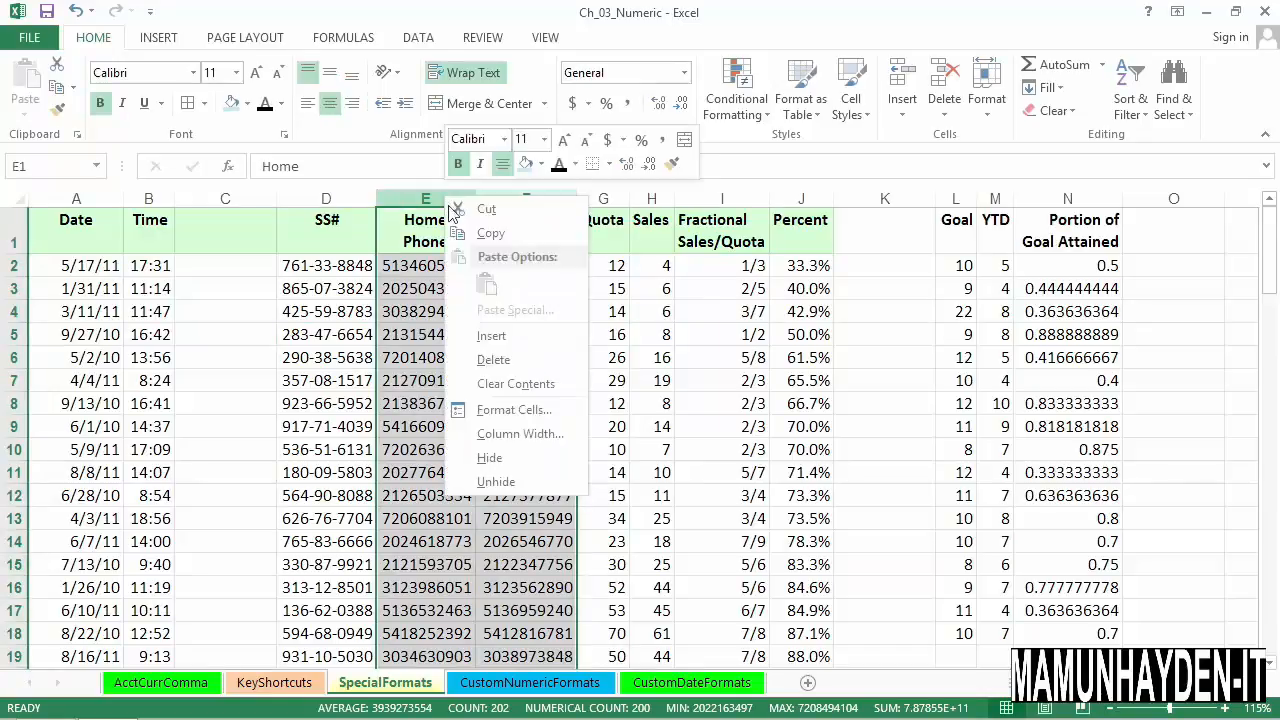
{"action": "left_click", "coordinate": [497, 410]}
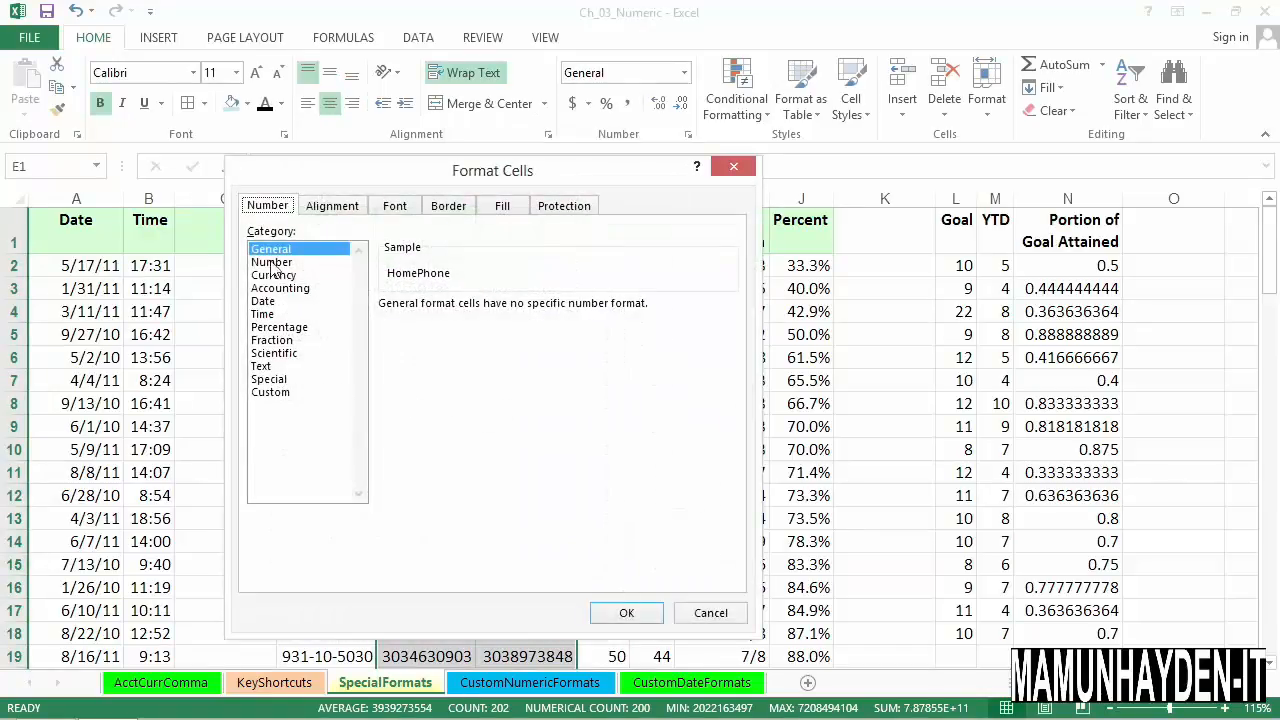
{"action": "left_click", "coordinate": [270, 380]}
{"action": "left_click", "coordinate": [410, 347]}
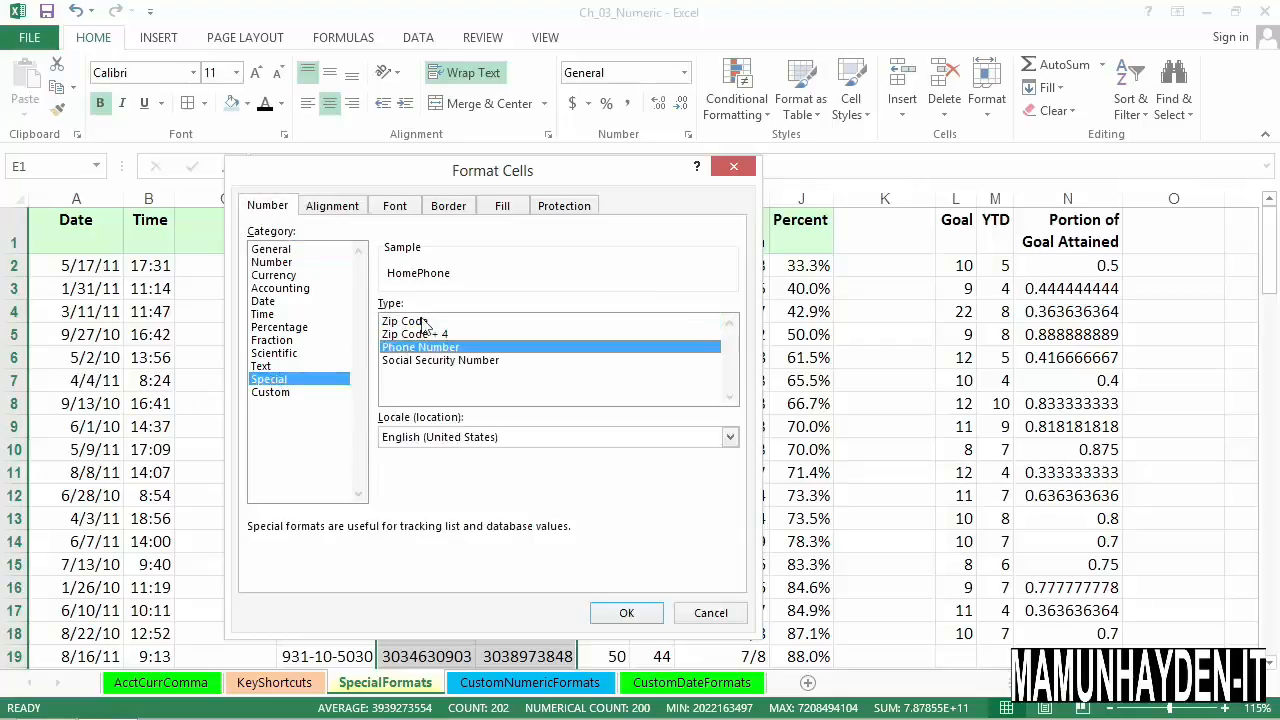
{"action": "left_click_drag", "start_coordinate": [439, 175], "coordinate": [786, 150]}
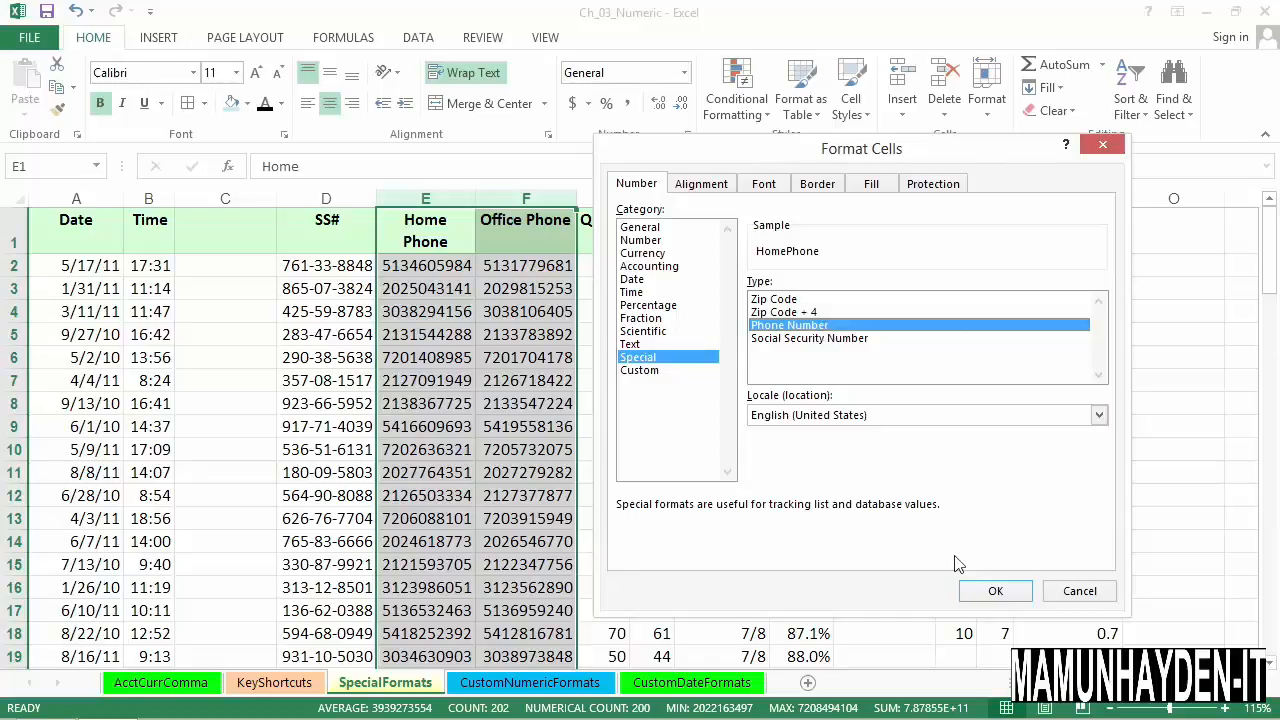
{"action": "left_click", "coordinate": [980, 597]}
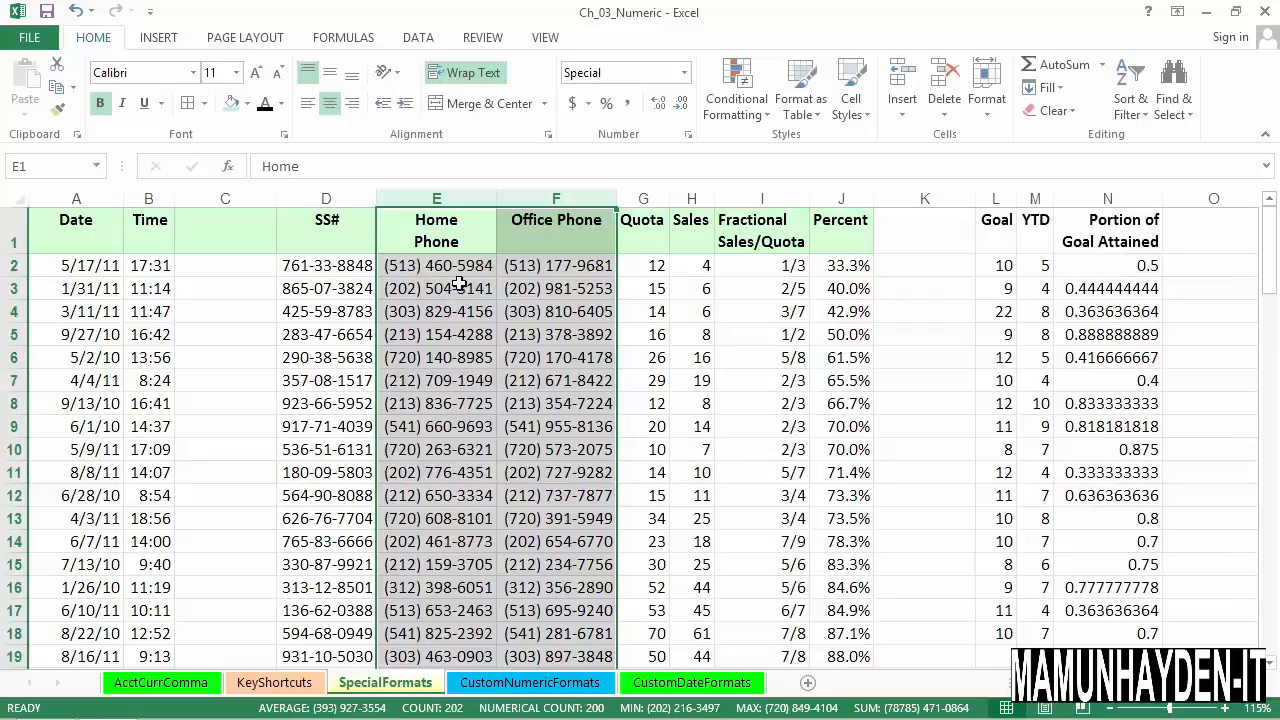
- Compare the stored entries with the displayed phone formatting in the Office Phone column, checking cells F2, F3 and F4
{"action": "left_click", "coordinate": [524, 268]}
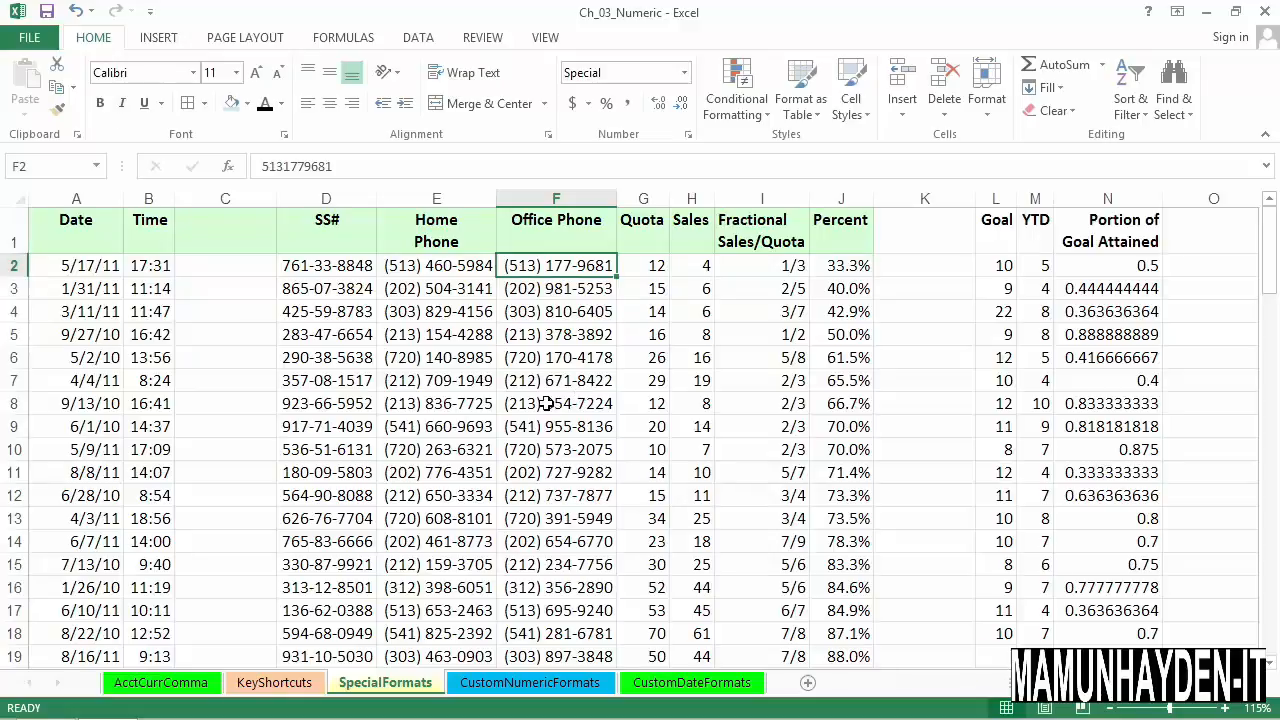
{"action": "left_click", "coordinate": [565, 318]}
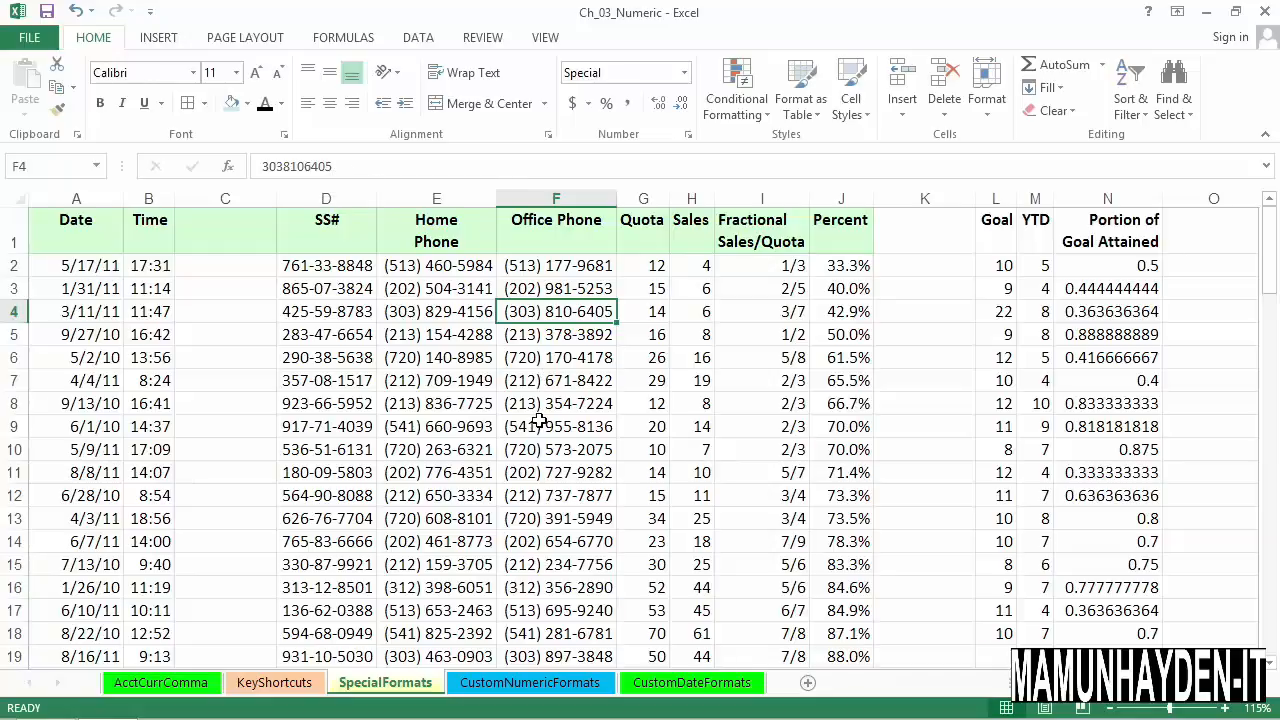
{"action": "double_click", "coordinate": [581, 318]}
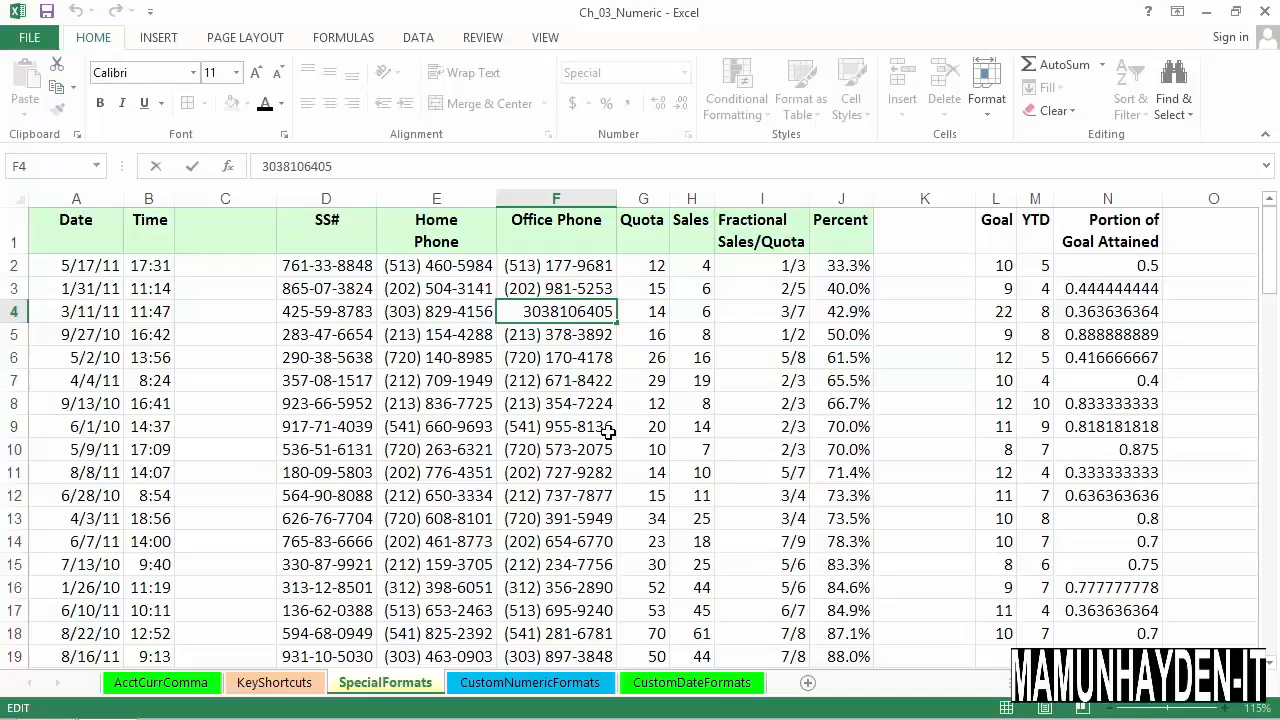
{"action": "key", "text": "Return"}
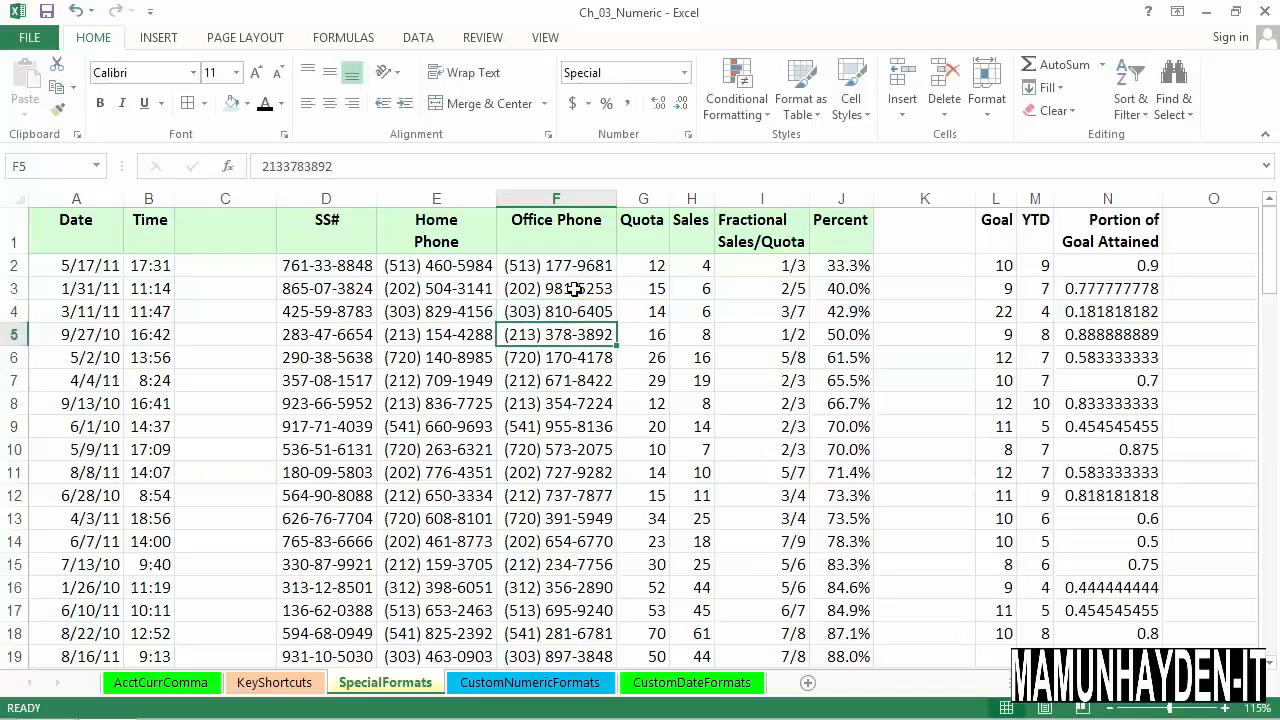
{"action": "left_click", "coordinate": [545, 266]}
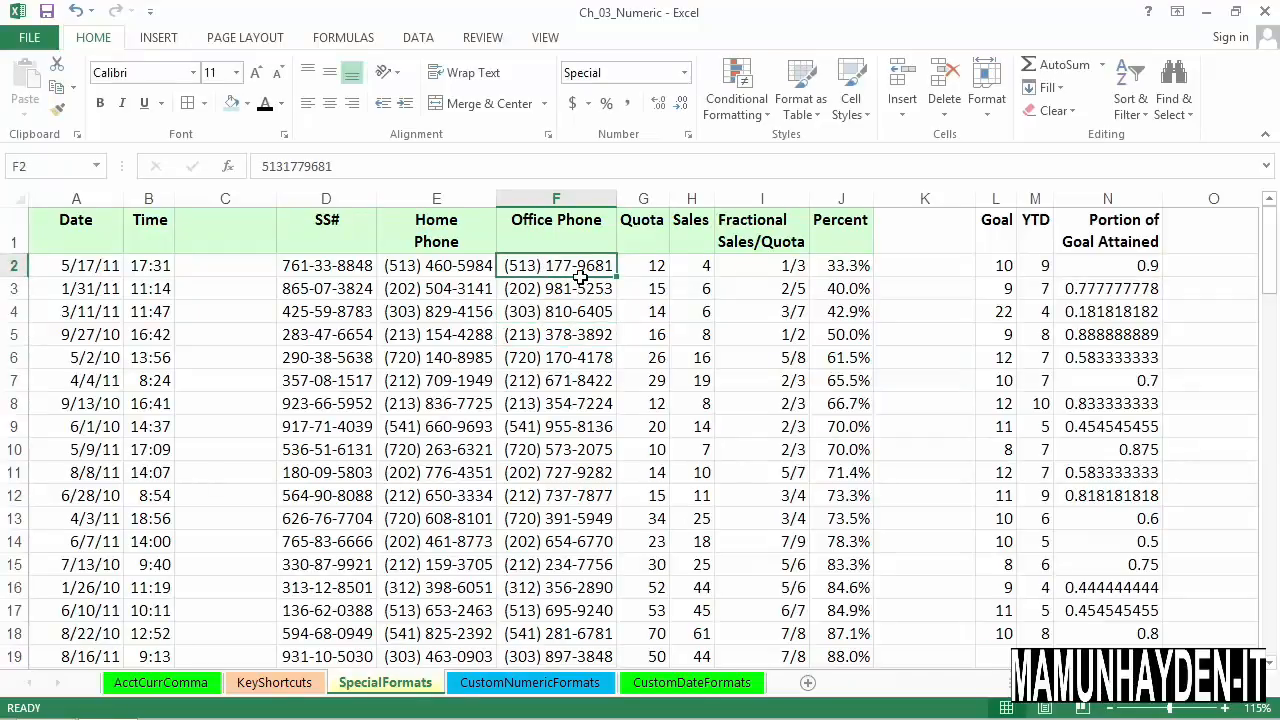
{"action": "left_click", "coordinate": [574, 218]}
{"action": "left_click", "coordinate": [577, 218]}
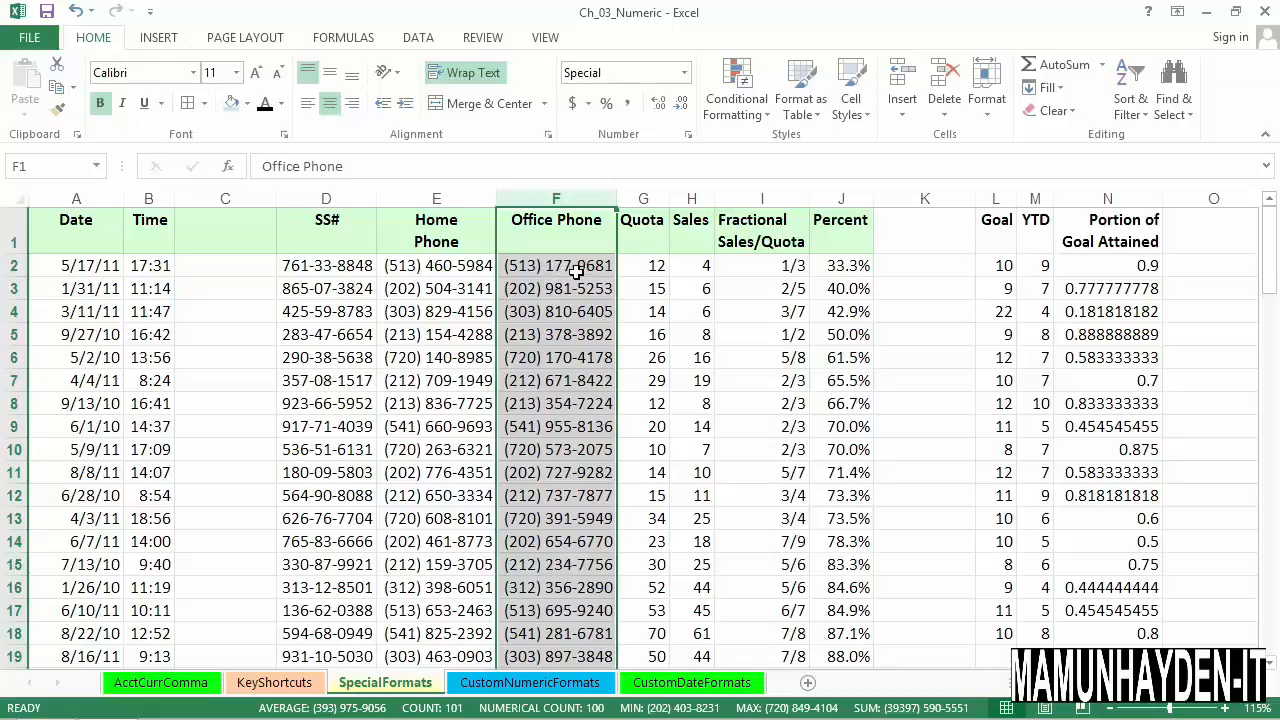
{"action": "left_click", "coordinate": [577, 270]}
{"action": "left_click", "coordinate": [580, 297]}
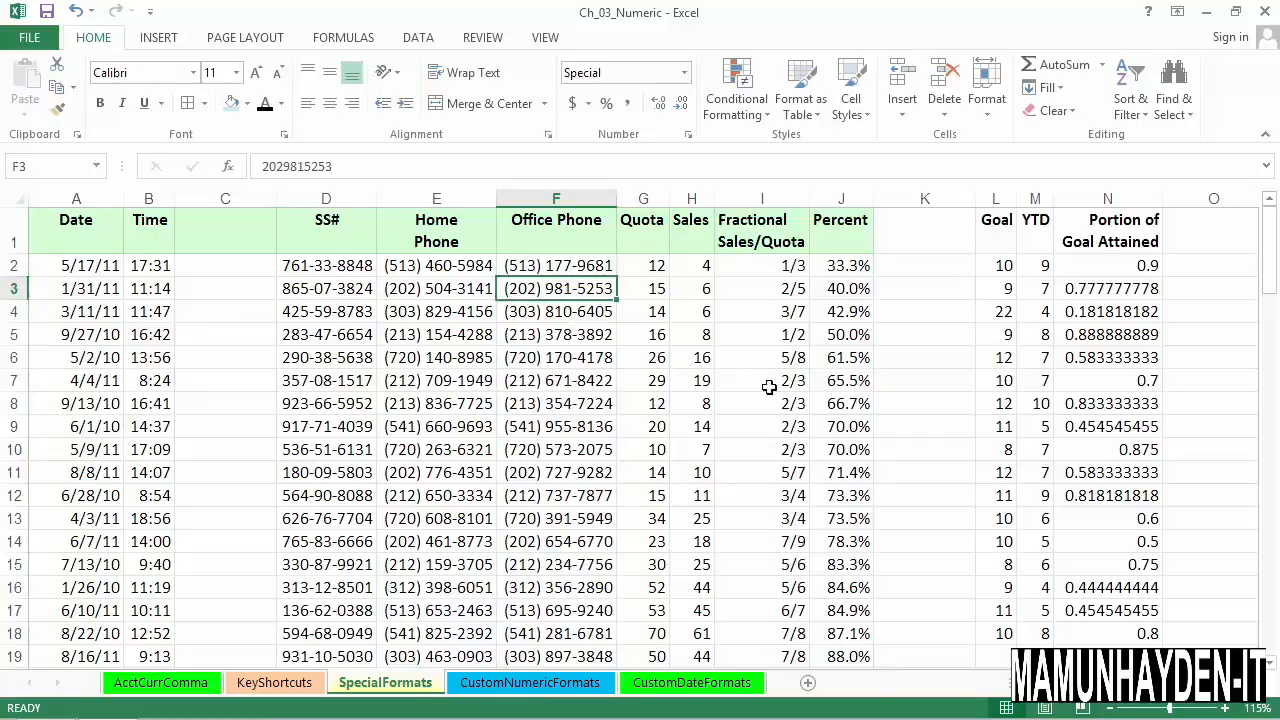
- Inspect the formula in cell I2 and format the Fractional Sales/Quota column I as fractions of type Up to two digits (21/25)
{"action": "left_click", "coordinate": [770, 205]}
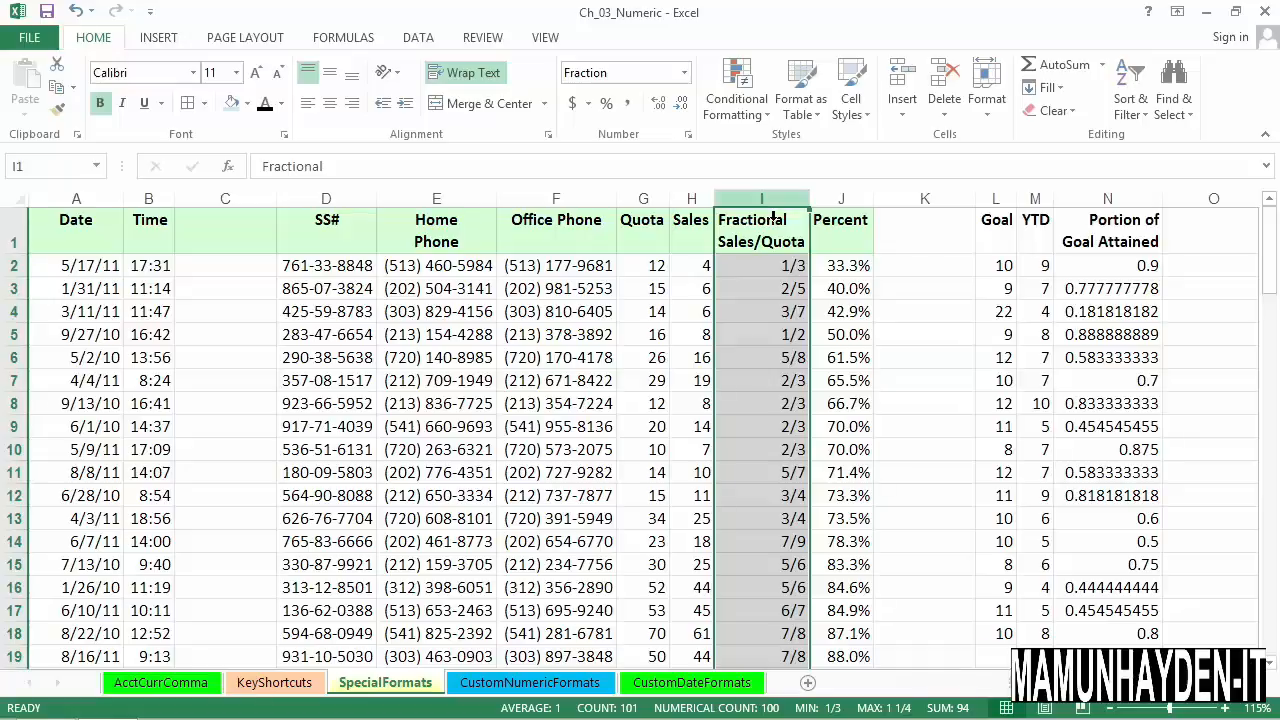
{"action": "double_click", "coordinate": [761, 275]}
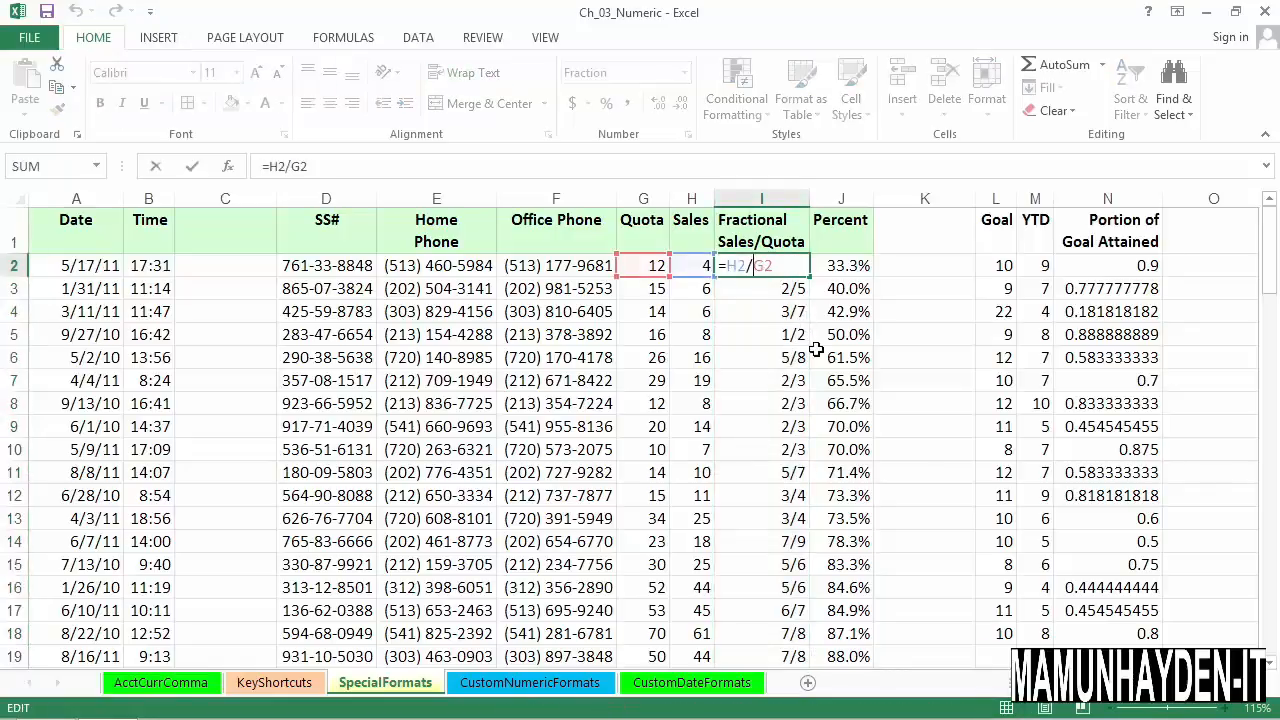
{"action": "key", "text": "Escape"}
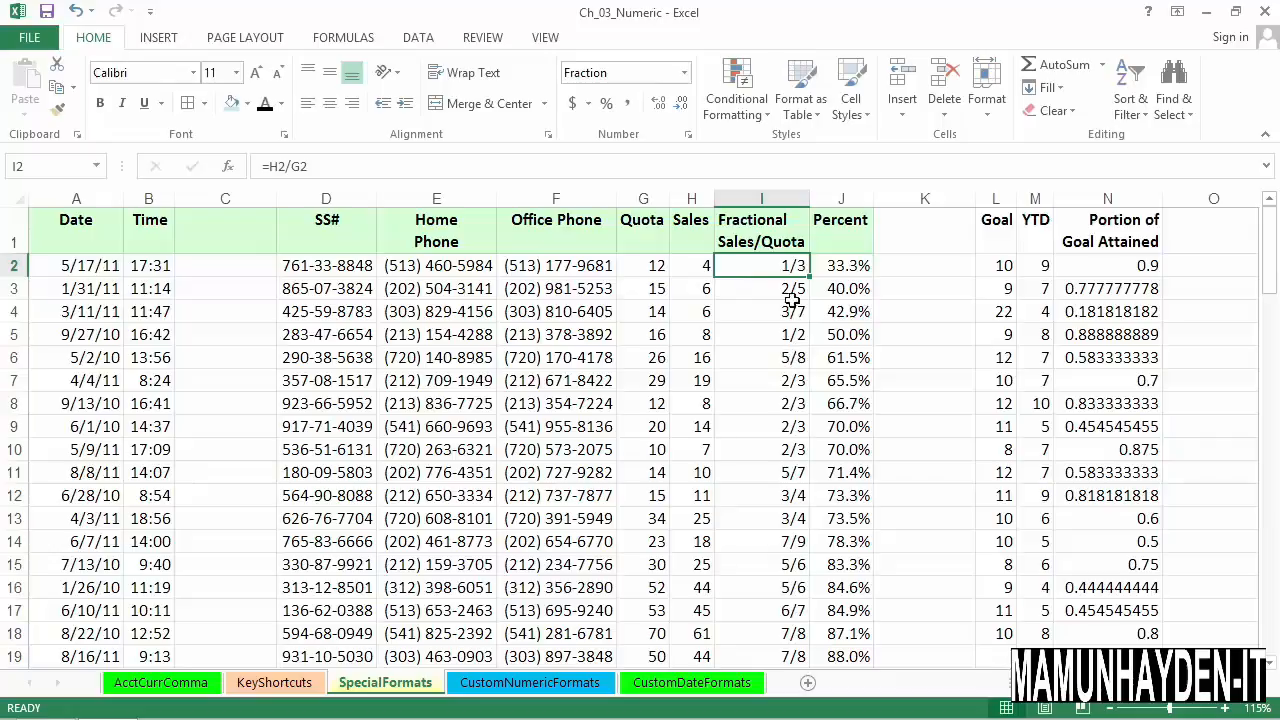
{"action": "left_click", "coordinate": [766, 199]}
{"action": "right_click", "coordinate": [776, 202]}
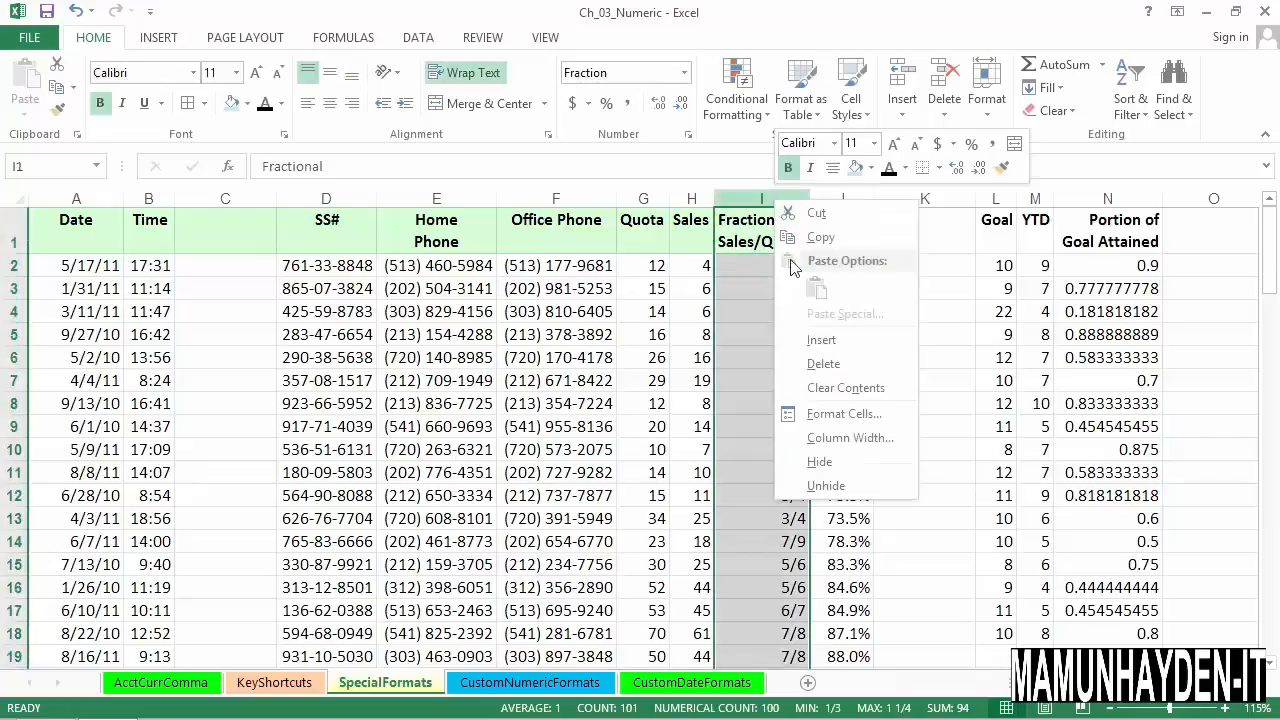
{"action": "left_click", "coordinate": [830, 418]}
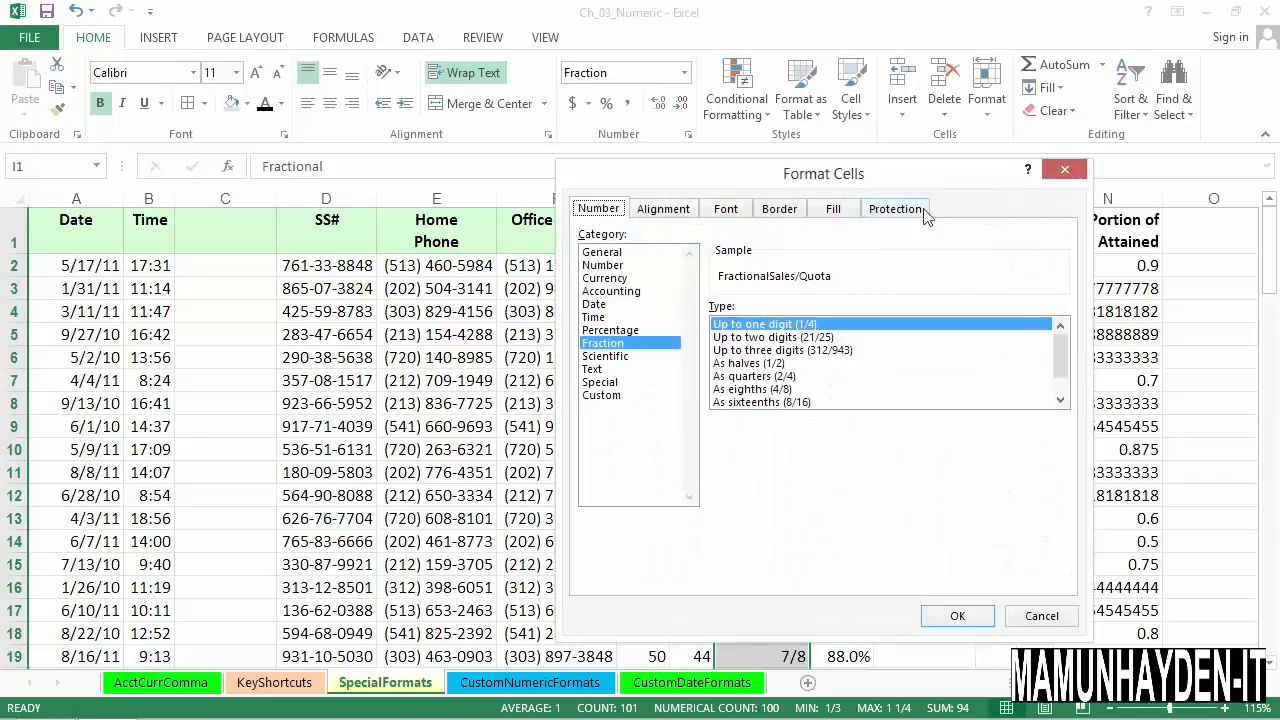
{"action": "left_click_drag", "start_coordinate": [942, 177], "coordinate": [564, 196]}
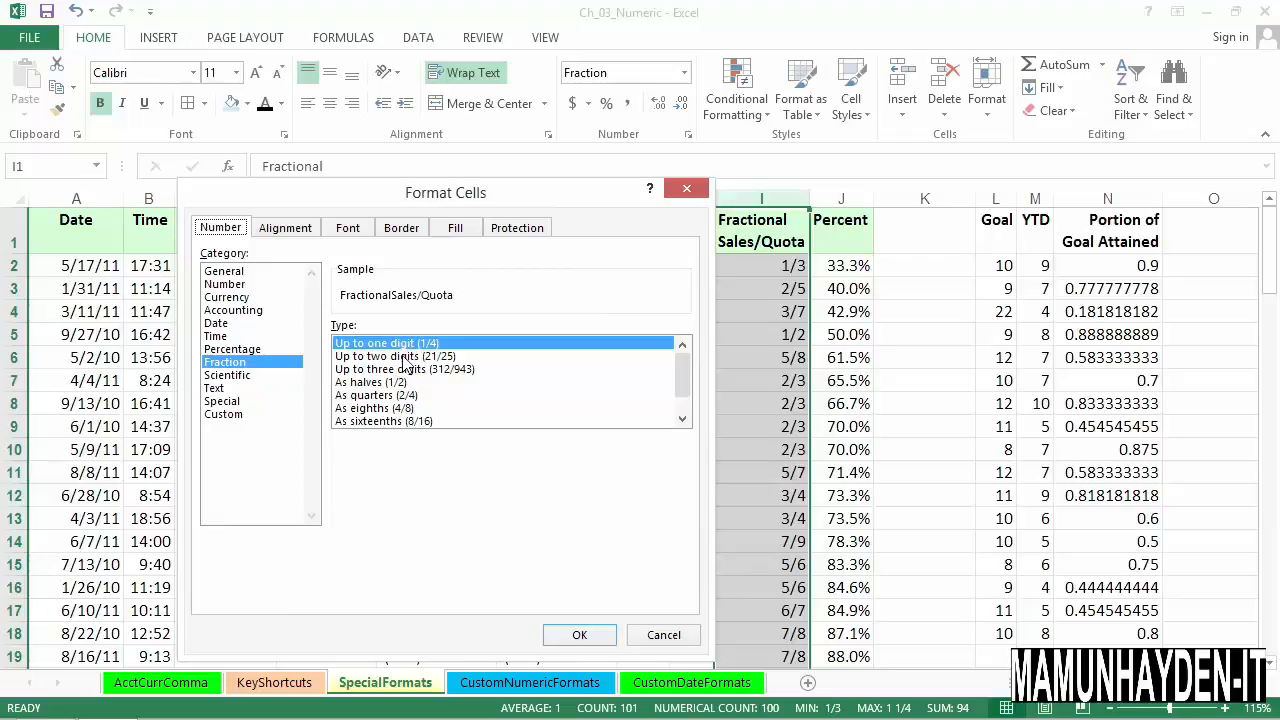
{"action": "left_click_drag", "start_coordinate": [556, 198], "coordinate": [500, 192]}
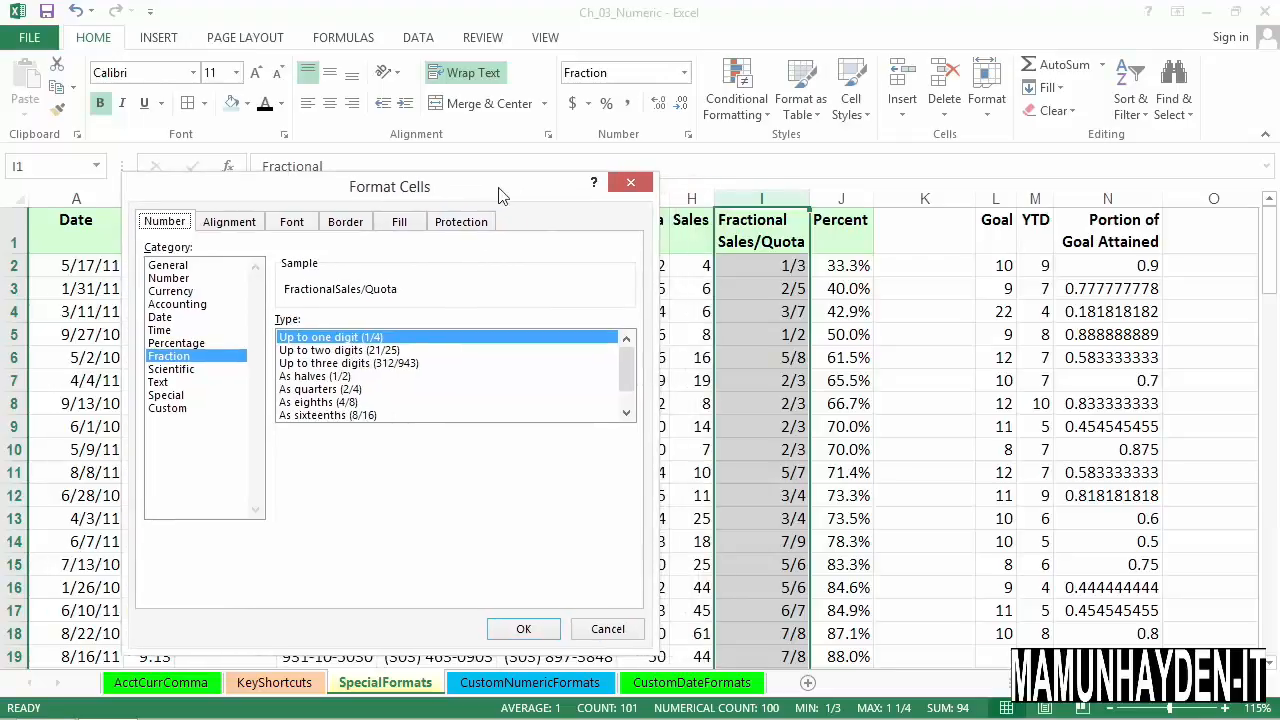
{"action": "left_click", "coordinate": [352, 351]}
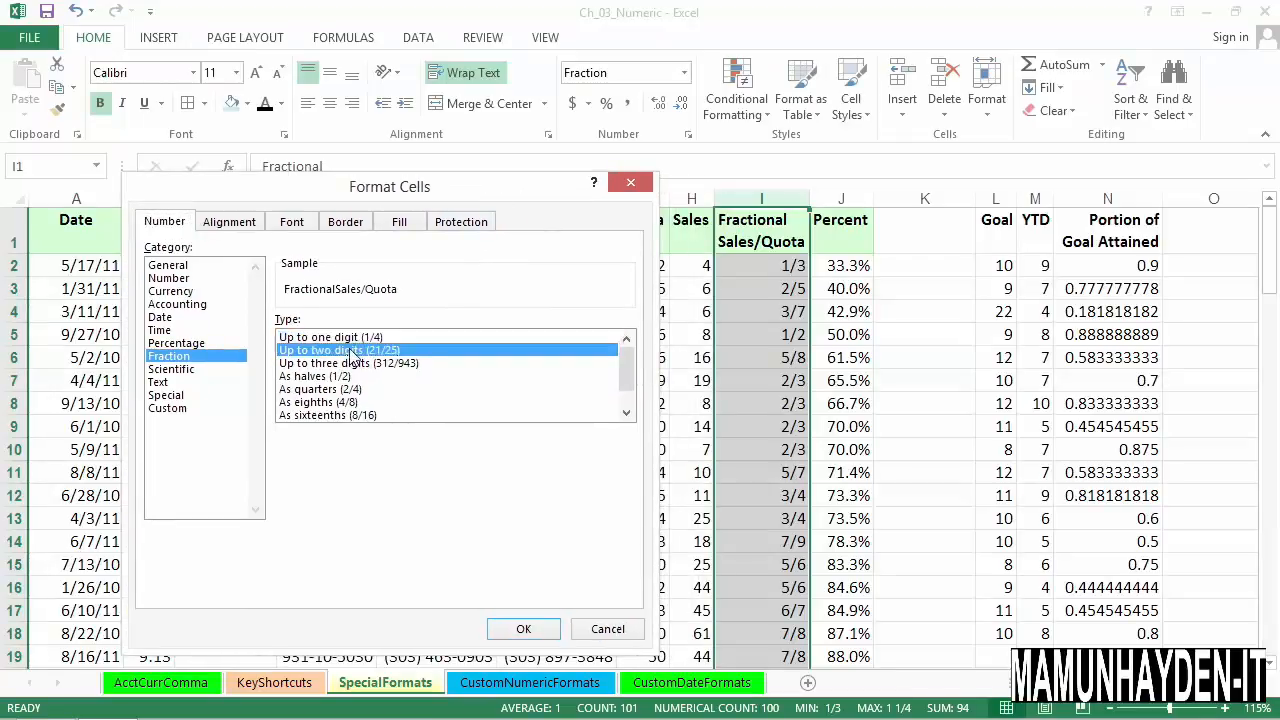
{"action": "left_click", "coordinate": [523, 630]}
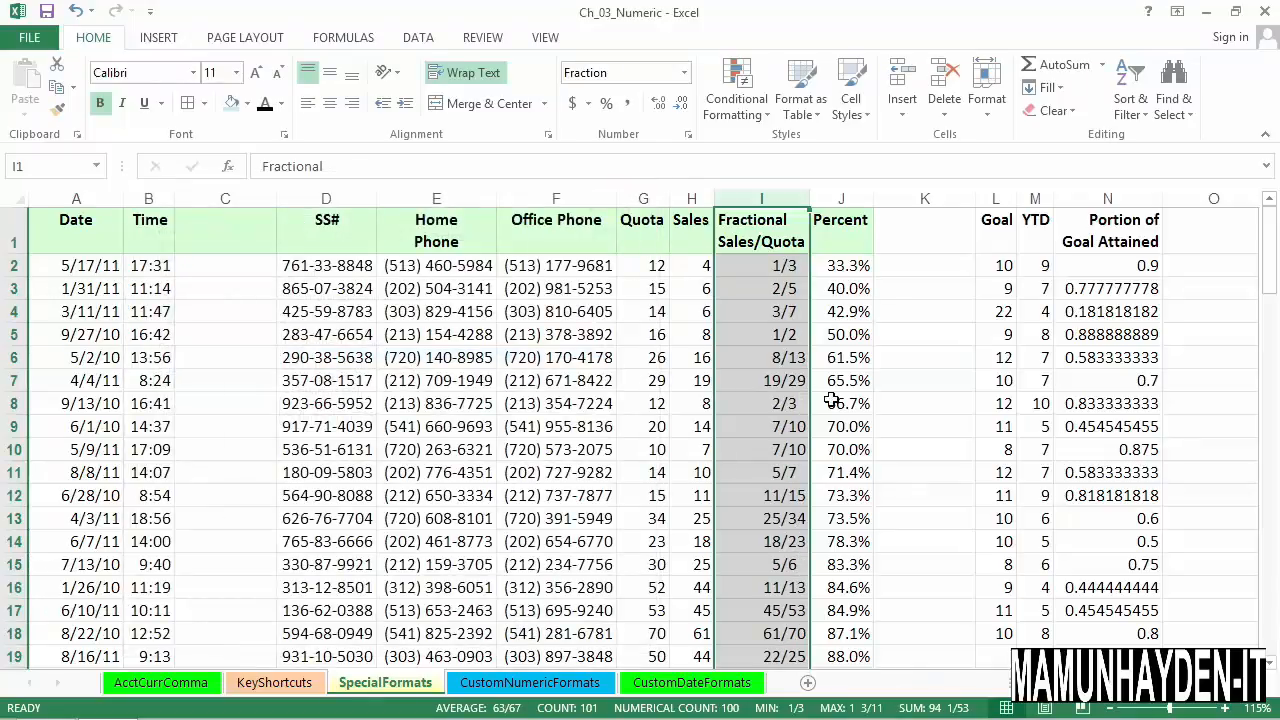
- Undo the two-digit fraction format on column I and compare how cell I6 displays its quotient
{"action": "left_click", "coordinate": [788, 362]}
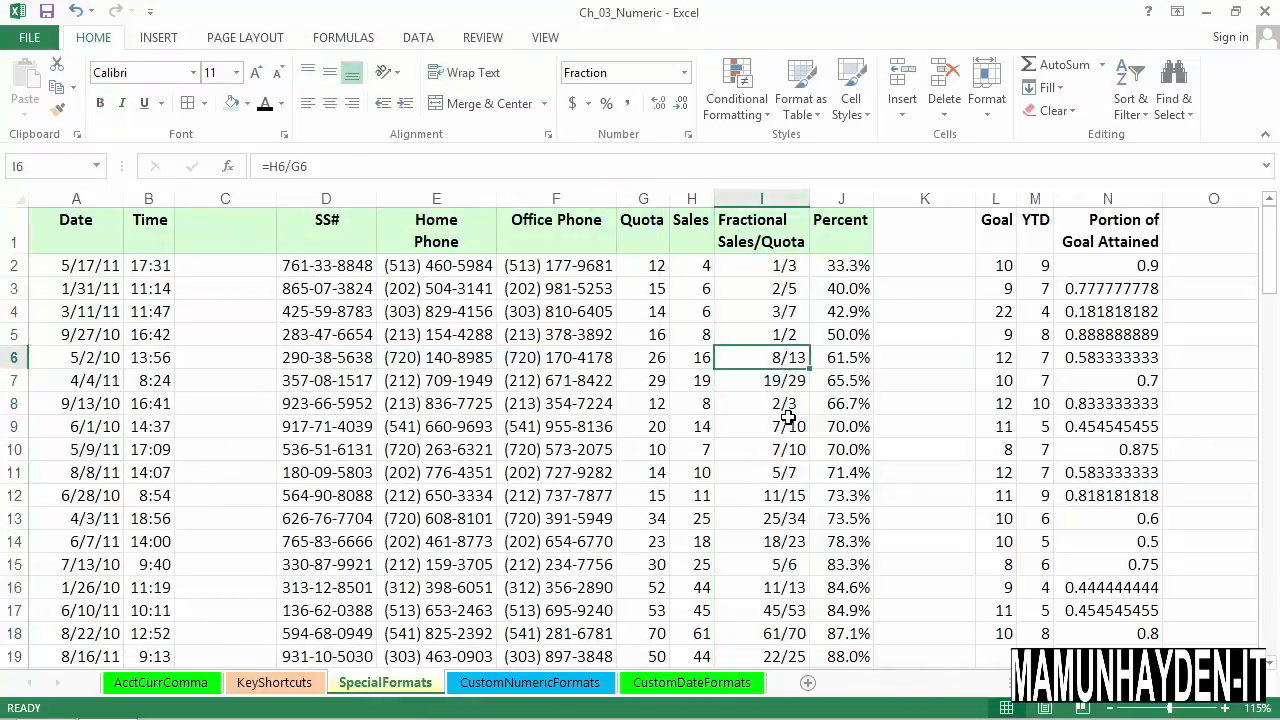
{"action": "key", "text": "ctrl+z"}
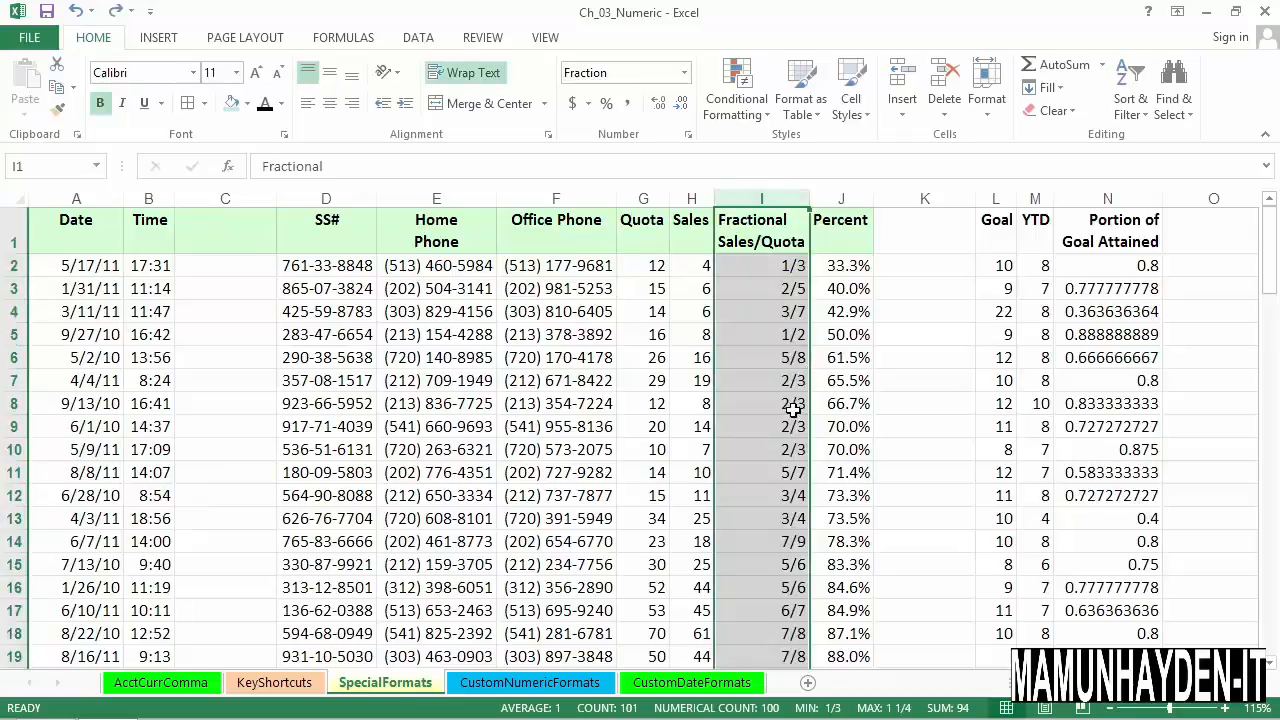
{"action": "left_click", "coordinate": [787, 367]}
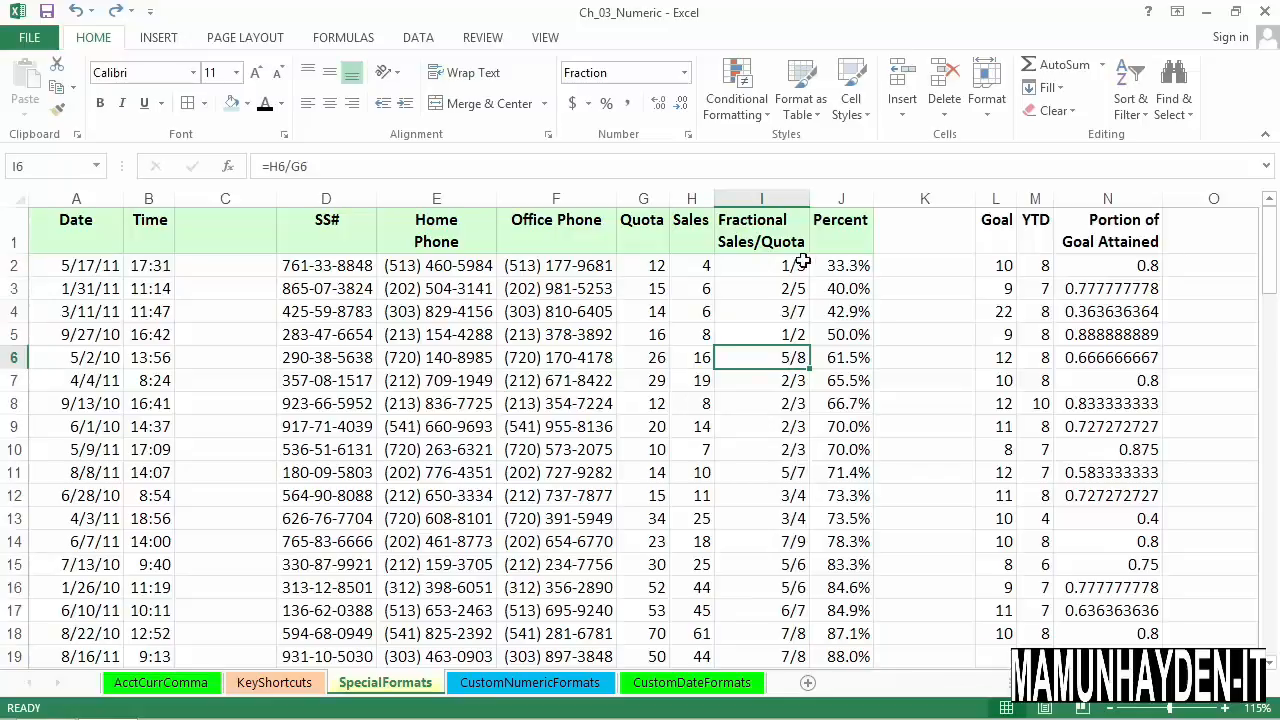
- Format the Fractional Sales/Quota column I as fractions of type Up to three digits (312/943)
{"action": "left_click", "coordinate": [792, 220]}
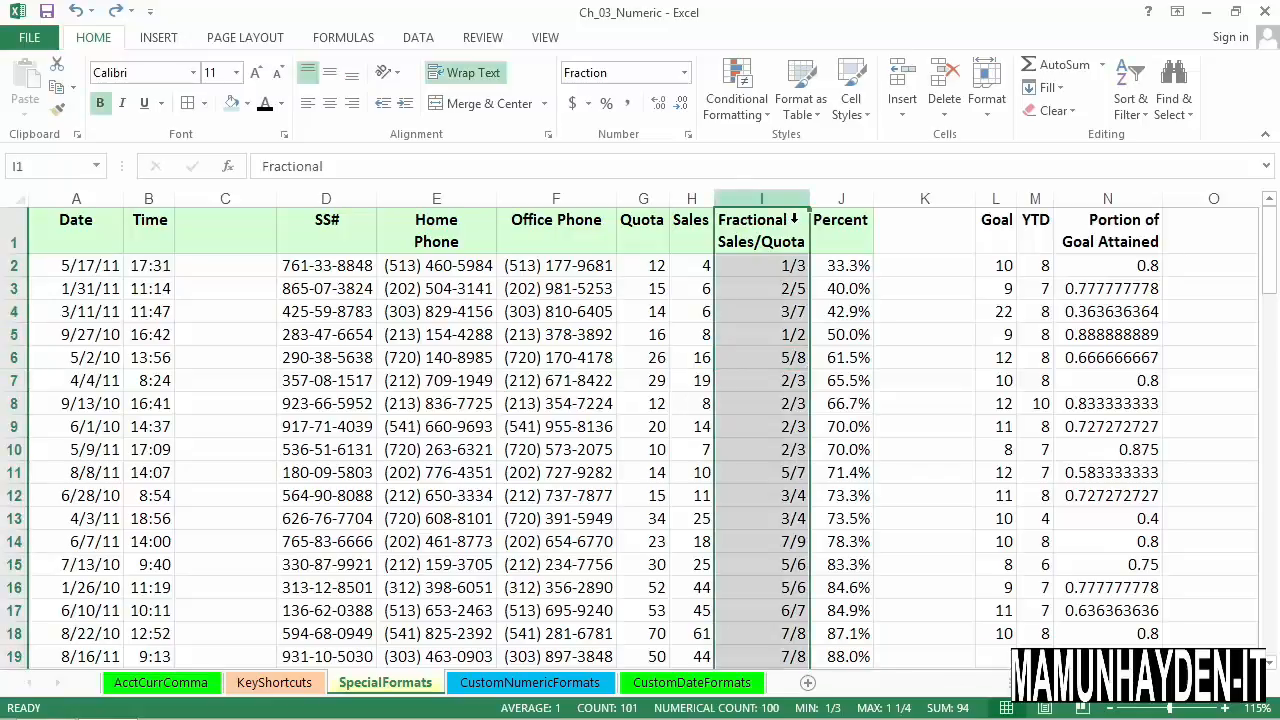
{"action": "key", "text": "ctrl+1"}
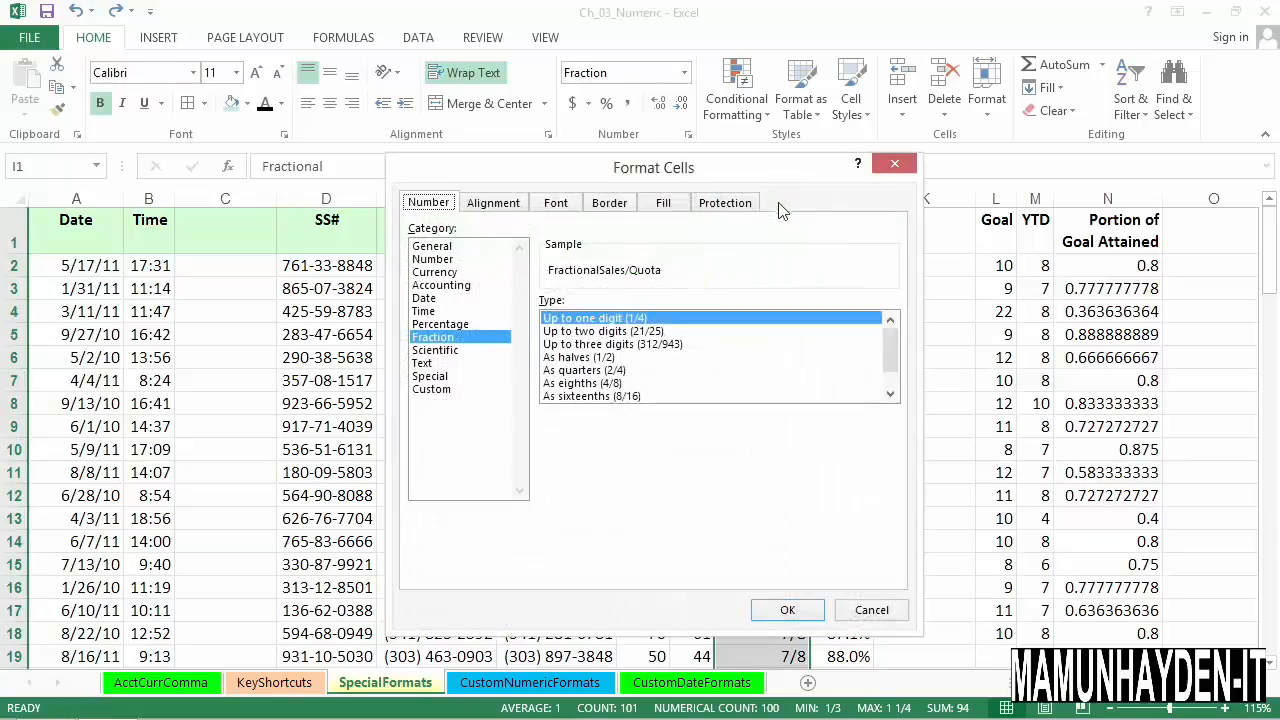
{"action": "left_click", "coordinate": [604, 345]}
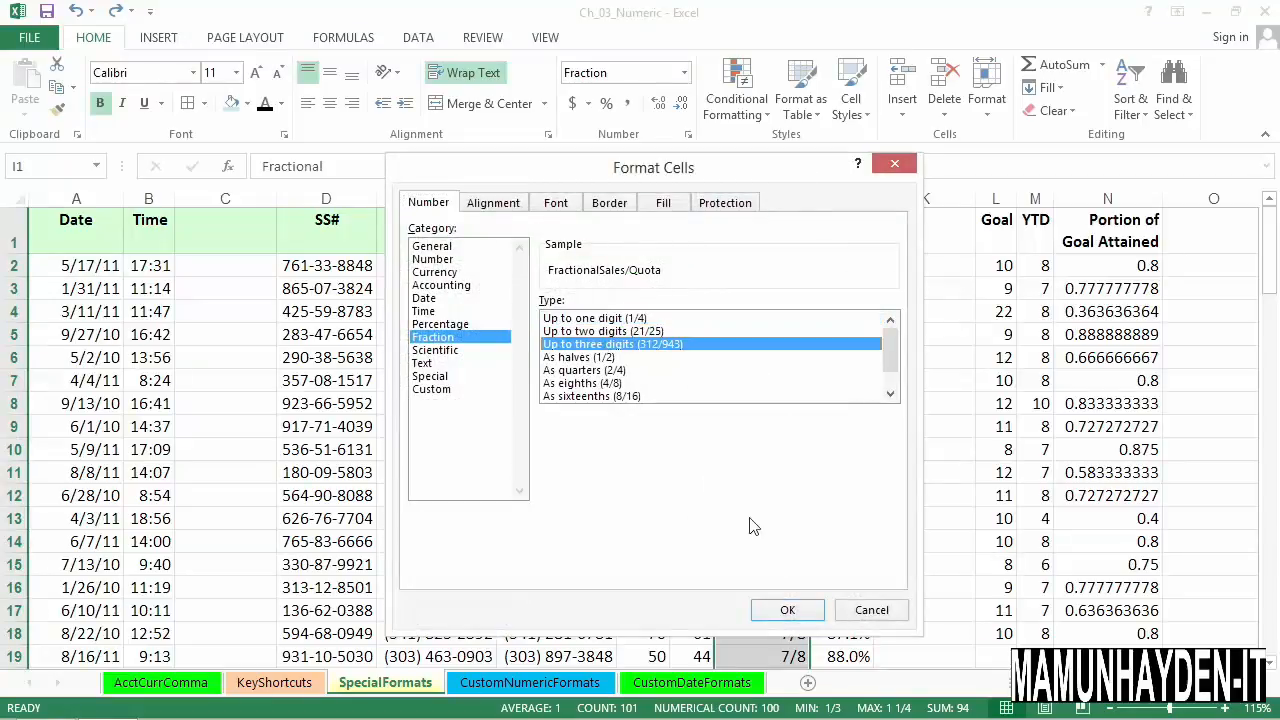
{"action": "left_click", "coordinate": [788, 610]}
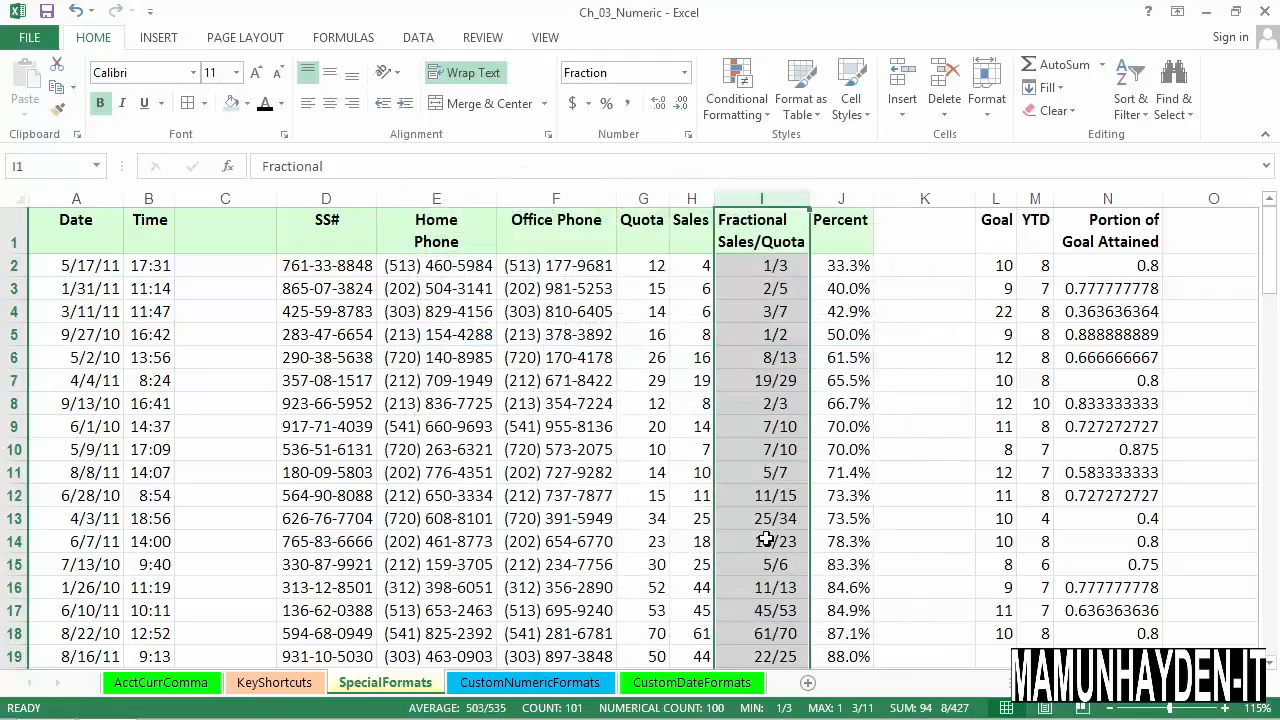
- Look through the fractions in column I from cell I2 down and examine the formula in cell I7
{"action": "left_click", "coordinate": [757, 384]}
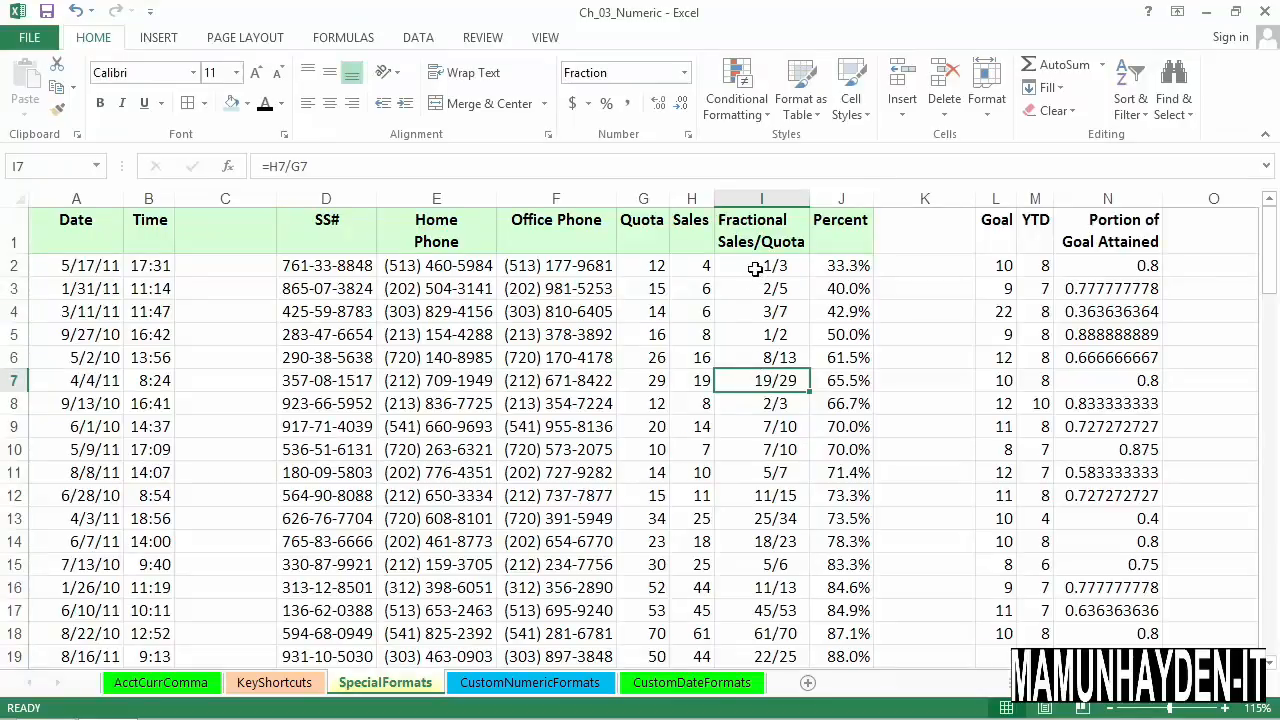
{"action": "left_click_drag", "start_coordinate": [757, 271], "coordinate": [767, 657]}
{"action": "scroll", "coordinate": [780, 563], "scroll_direction": "down", "scroll_amount": 2}
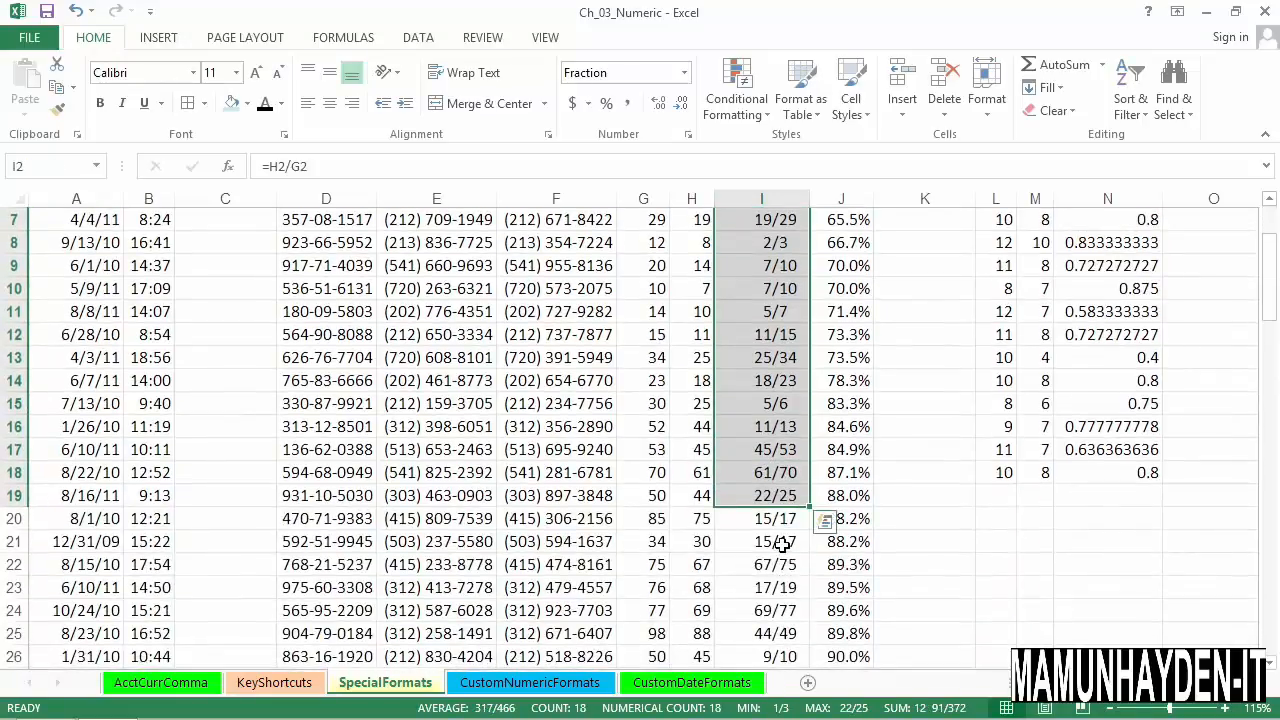
{"action": "scroll", "coordinate": [756, 443], "scroll_direction": "up", "scroll_amount": 2}
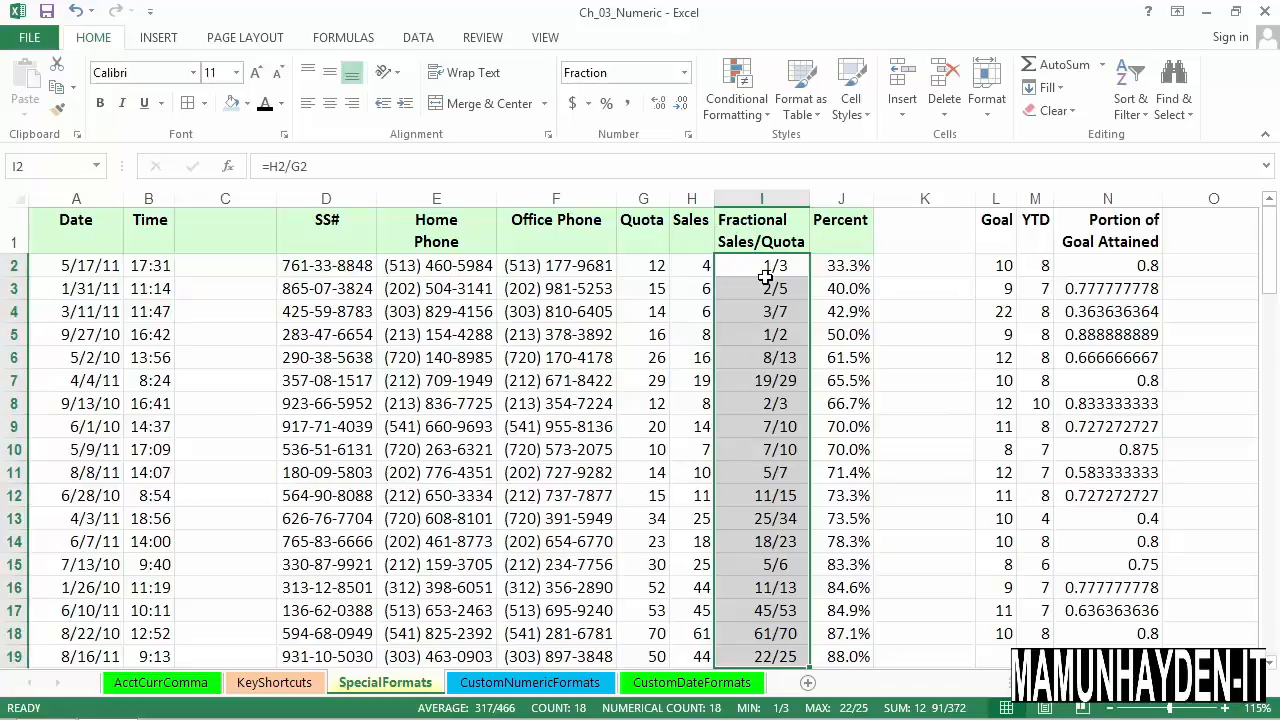
{"action": "left_click", "coordinate": [795, 385]}
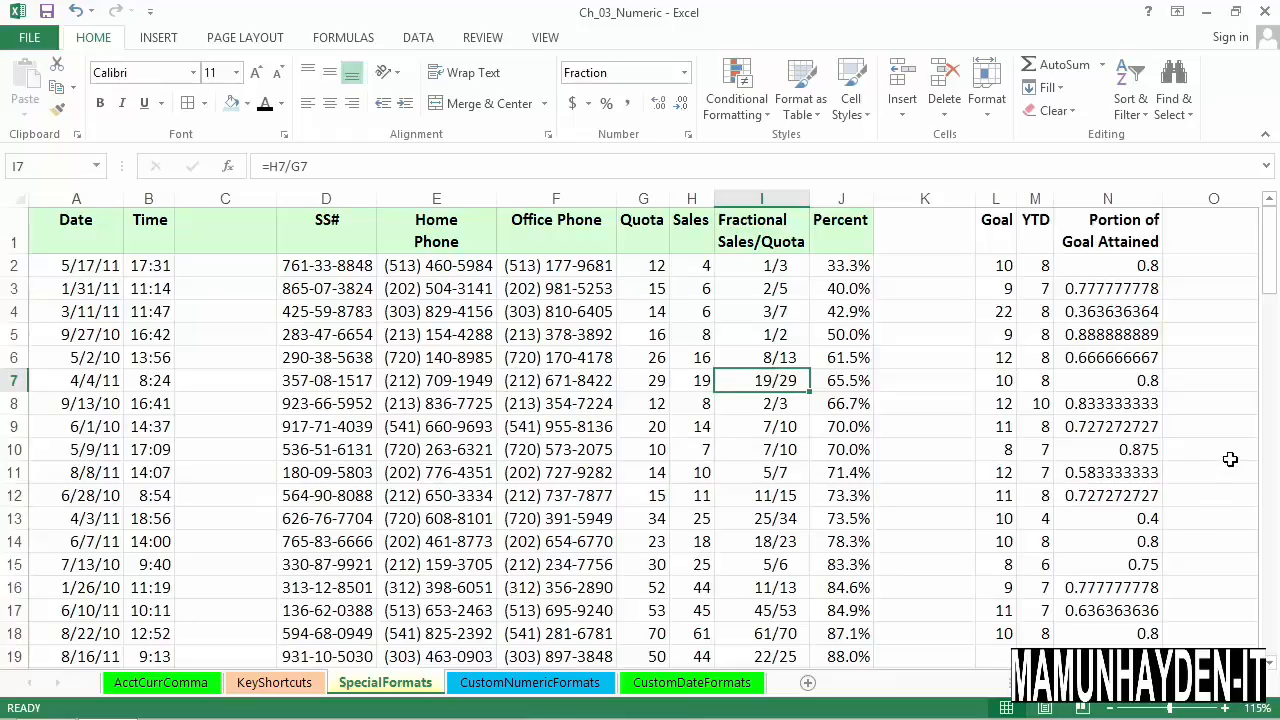
- Format the Portion of Goal Attained cells N2:N18 as fractions of type Up to one digit (1/4)
{"action": "mouse_move", "coordinate": [1120, 272]}
{"action": "left_mouse_down"}
{"action": "mouse_move", "coordinate": [1104, 335]}
{"action": "mouse_move", "coordinate": [1092, 636]}
{"action": "left_mouse_up"}
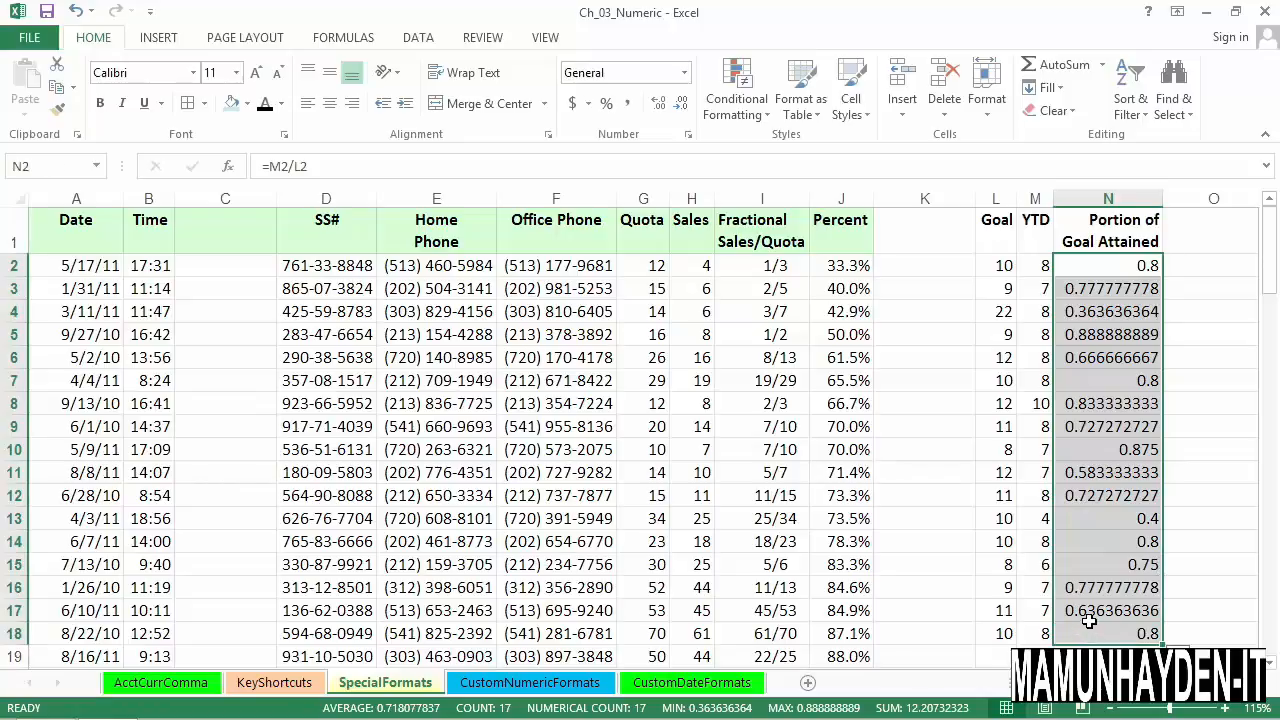
{"action": "key", "text": "ctrl+1"}
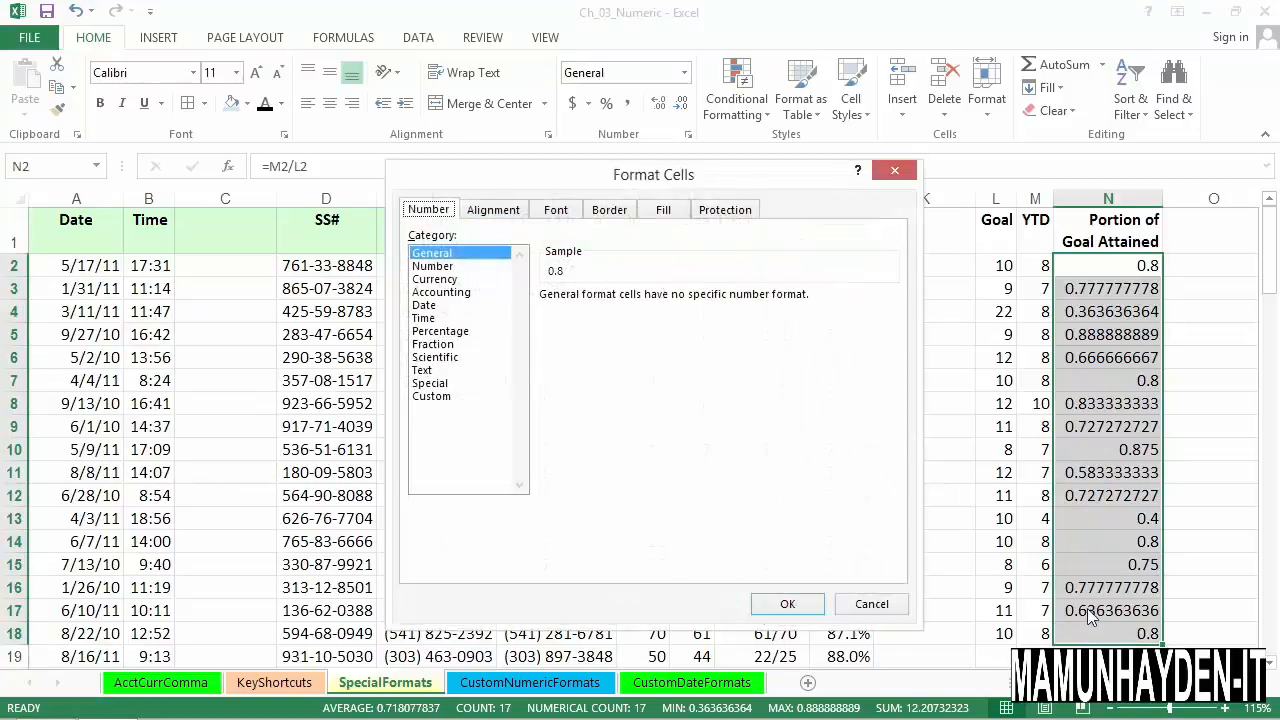
{"action": "left_click", "coordinate": [445, 344]}
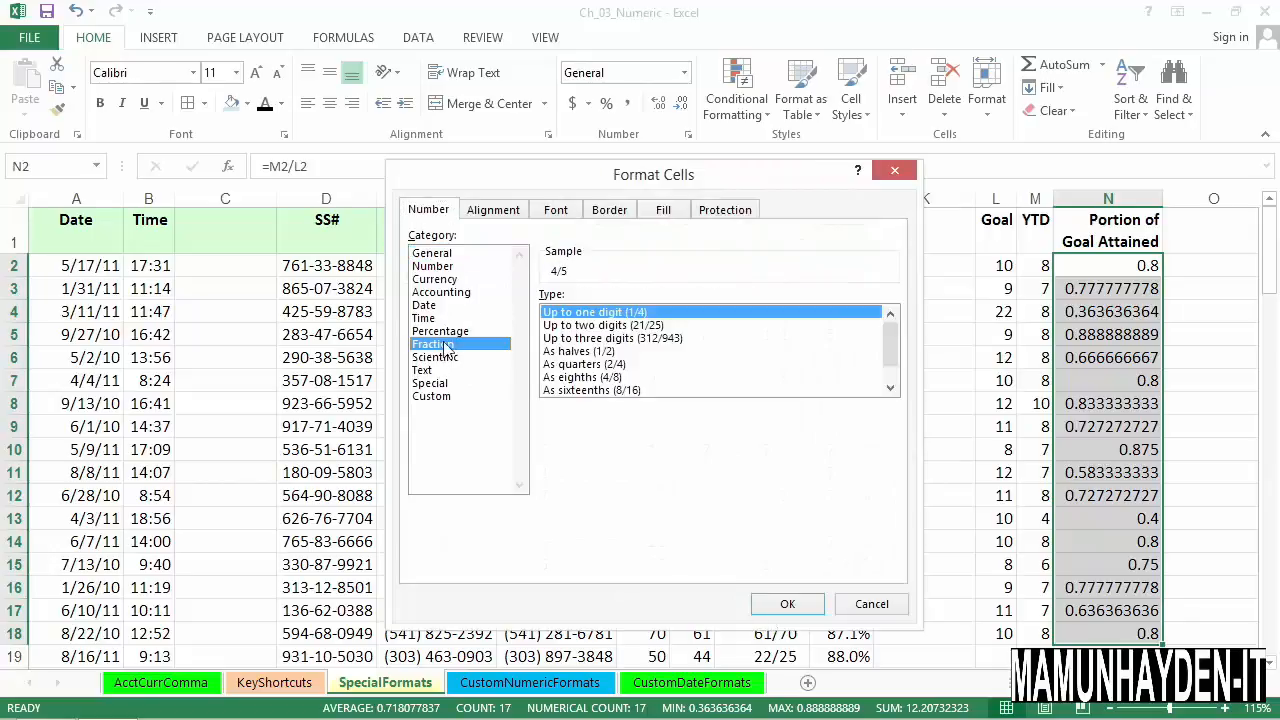
{"action": "left_click", "coordinate": [790, 604]}
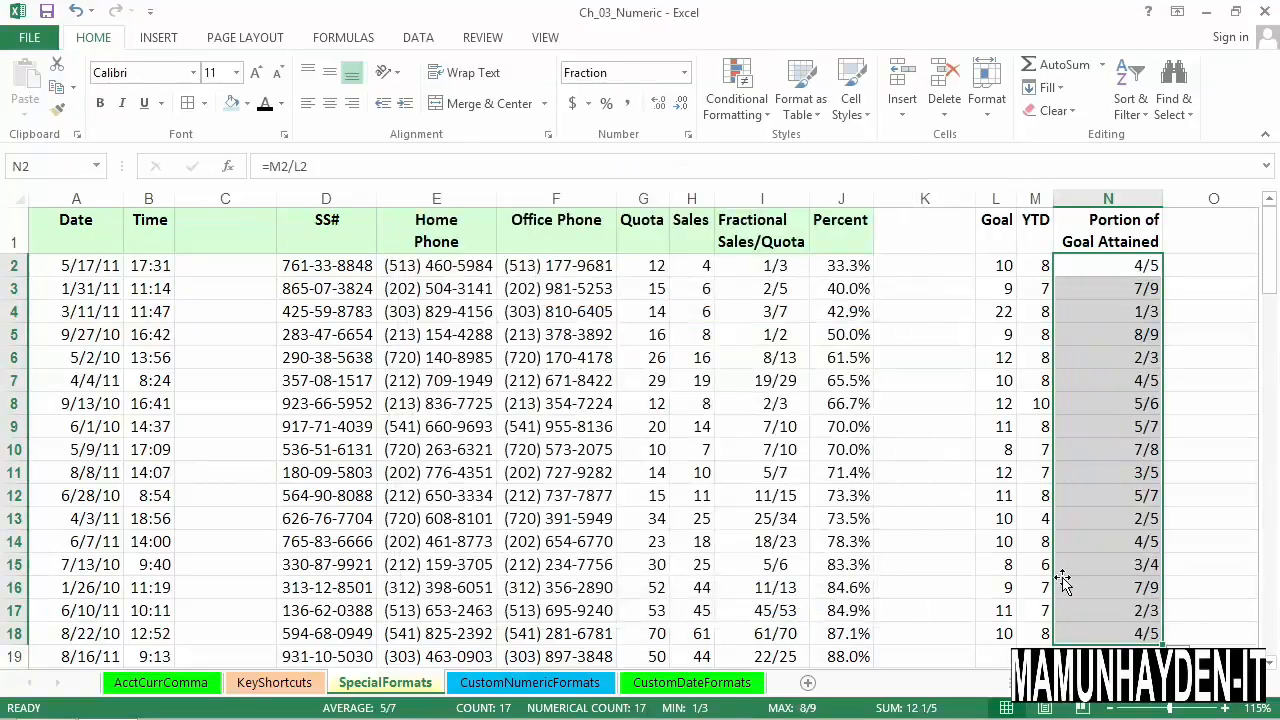
- Try the General format on cell N4 to check its decimal value, and undo that format change
{"action": "left_click", "coordinate": [1116, 315]}
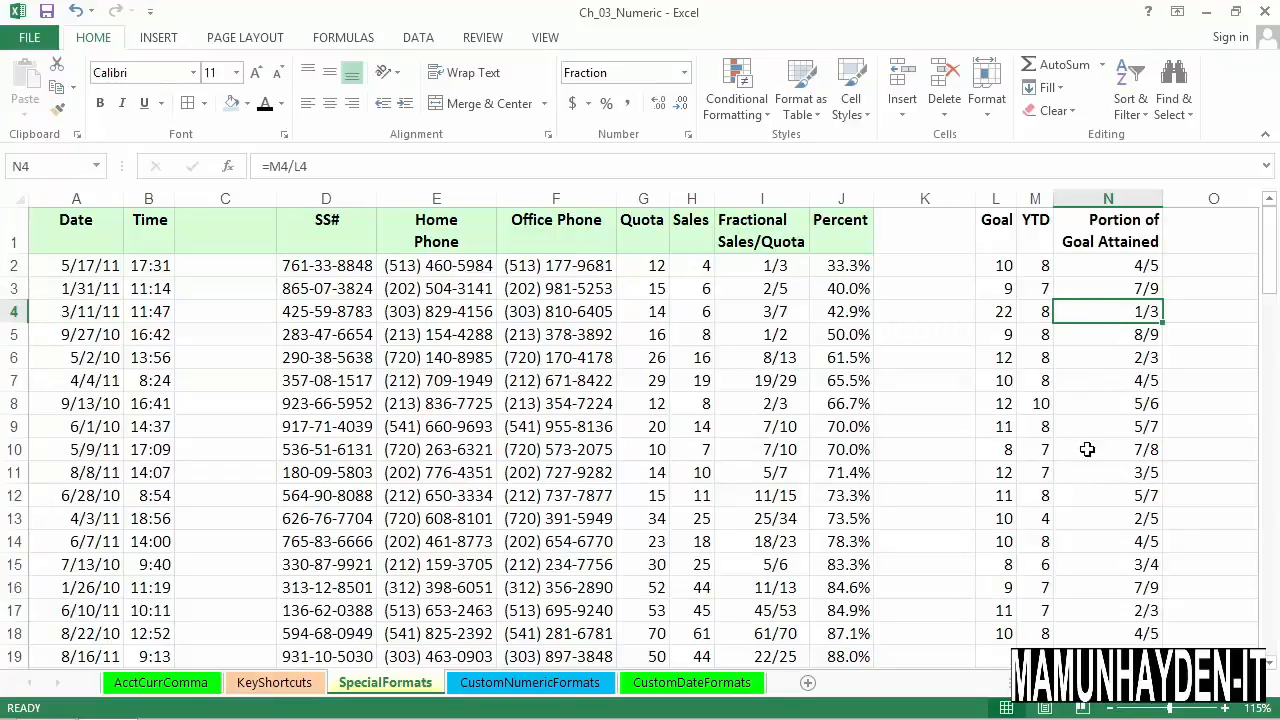
{"action": "key", "text": "ctrl+shift+asciitilde"}
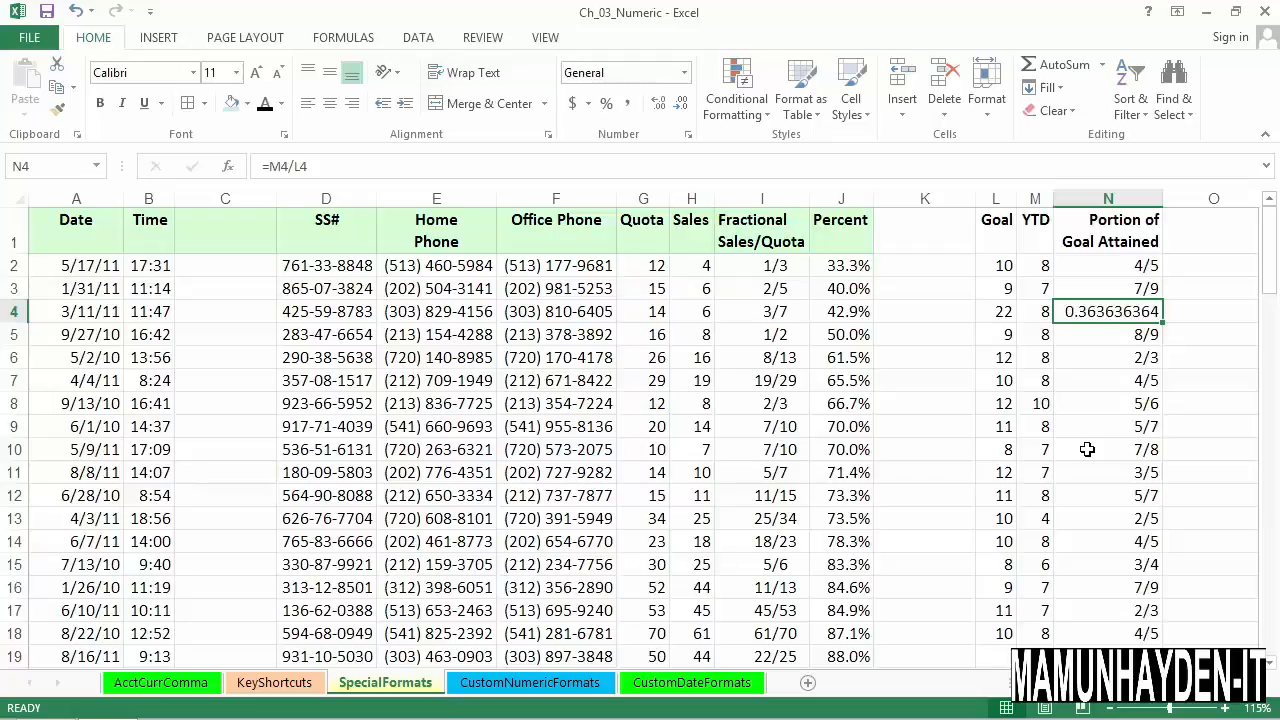
{"action": "key", "text": "ctrl+z"}
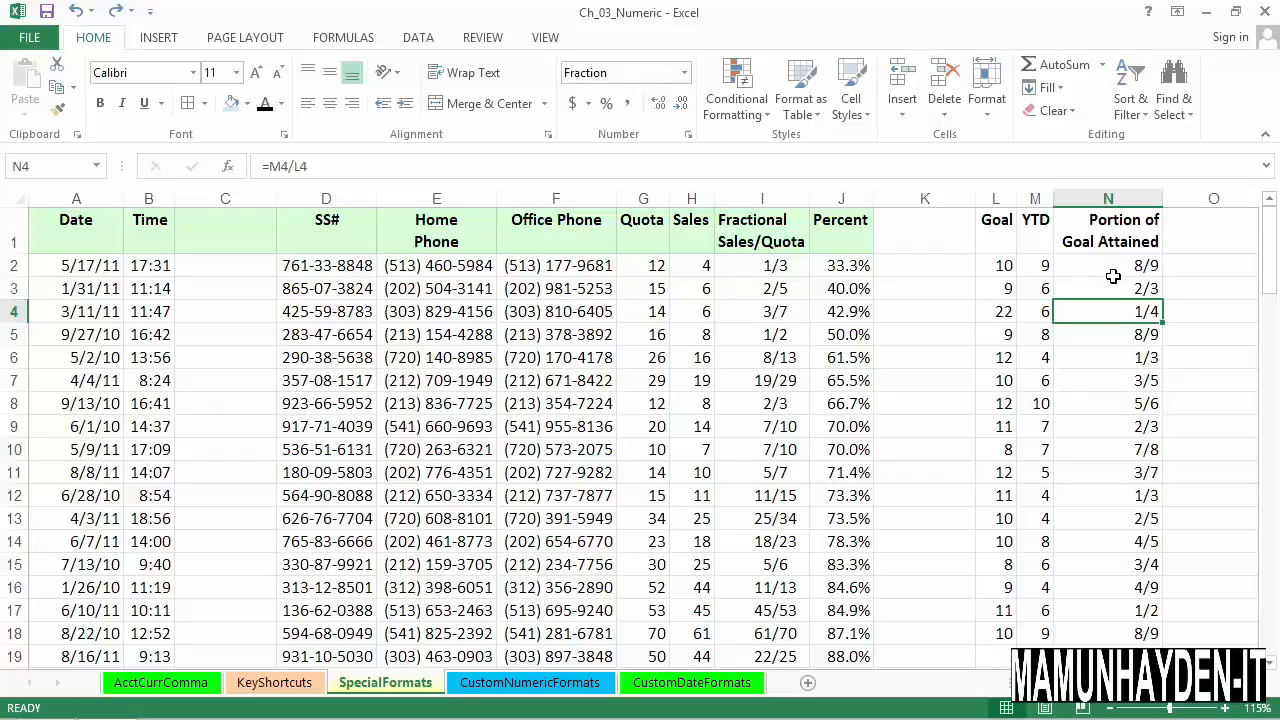
- Review the fraction in cell N2 and the special formats of the SS# column D and phone columns E and F
{"action": "left_click", "coordinate": [1092, 273]}
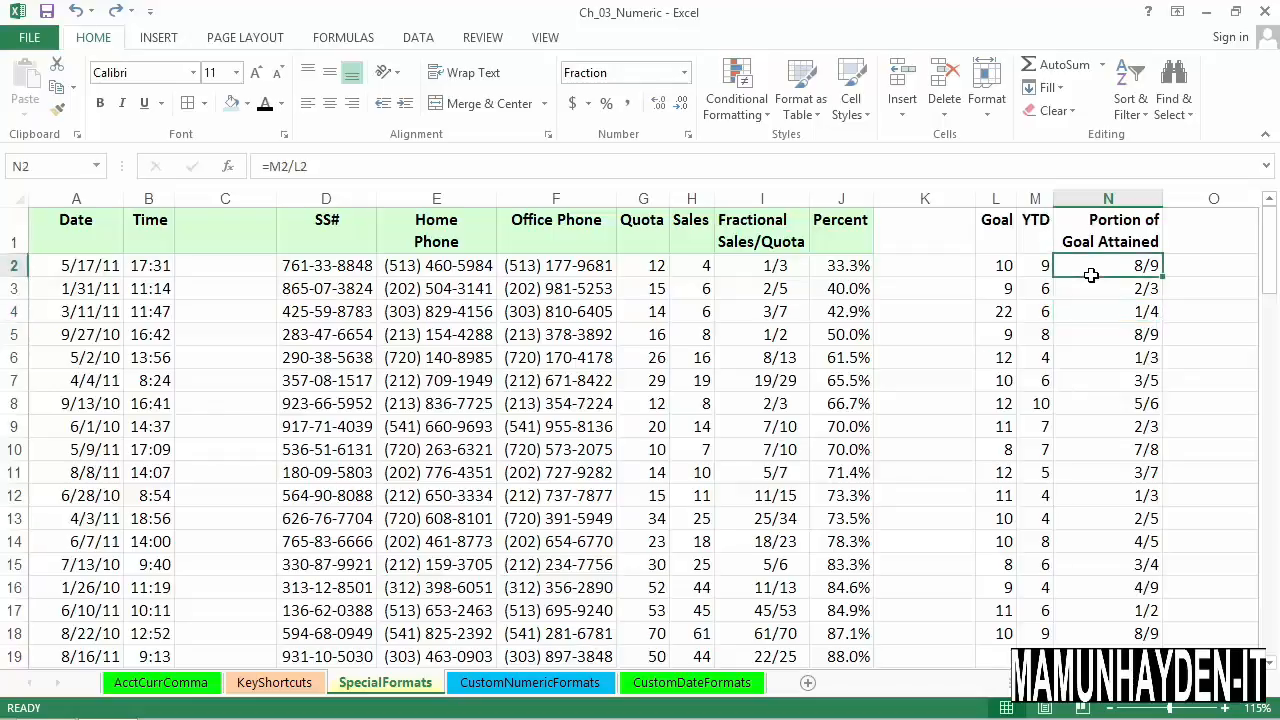
{"action": "left_click", "coordinate": [330, 199]}
{"action": "left_click_drag", "start_coordinate": [345, 208], "coordinate": [549, 218]}
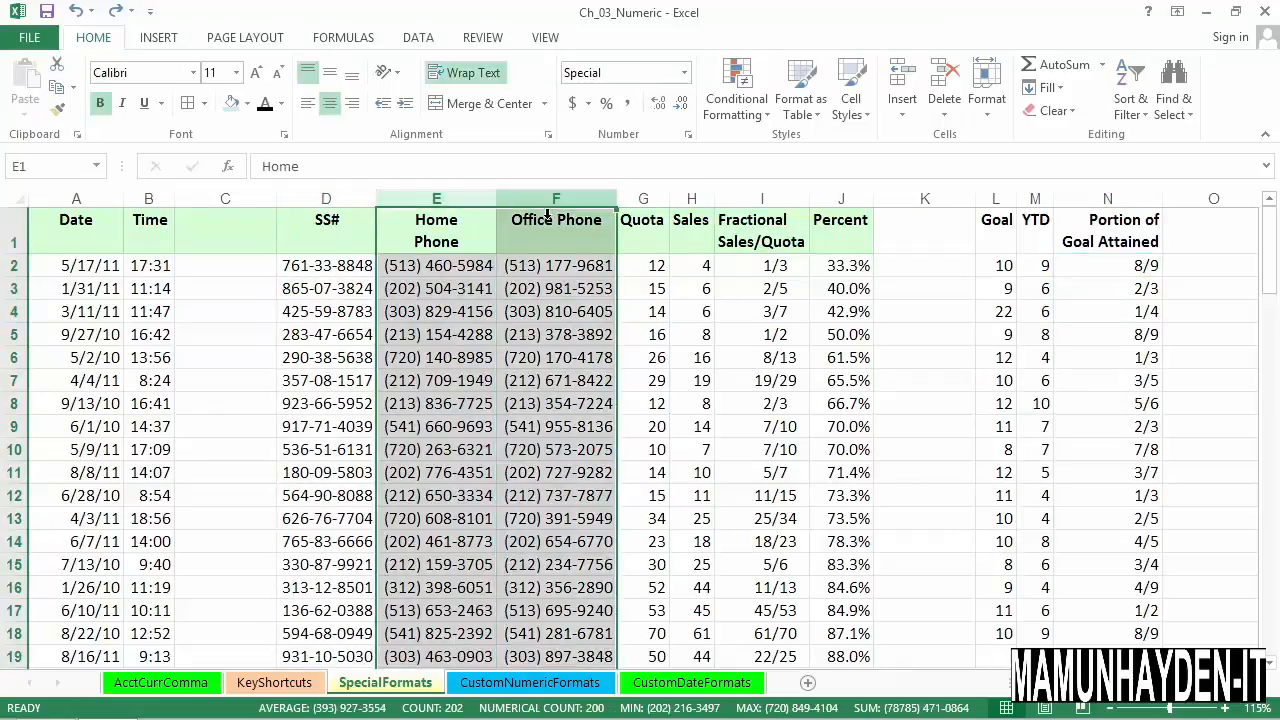